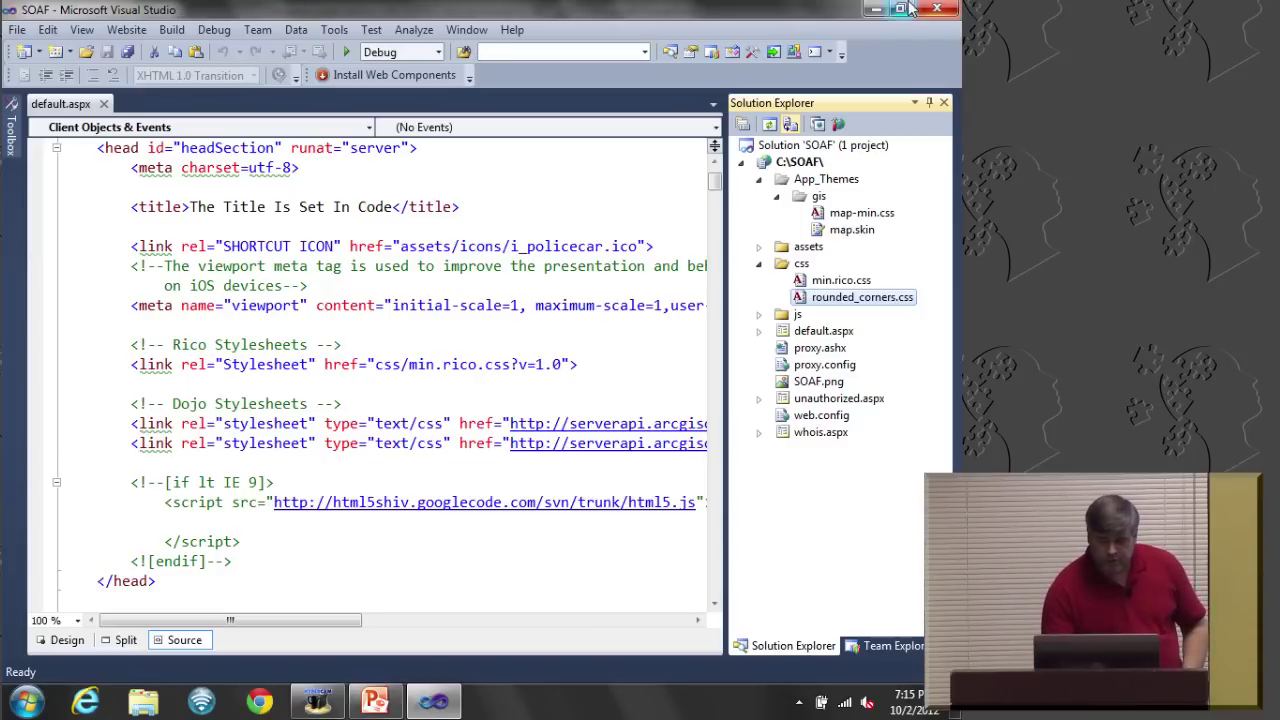
Minimize Visual Studio and PowerPoint, then launch GlovePIE from the desktop
{"action": "left_click", "coordinate": [872, 12]}
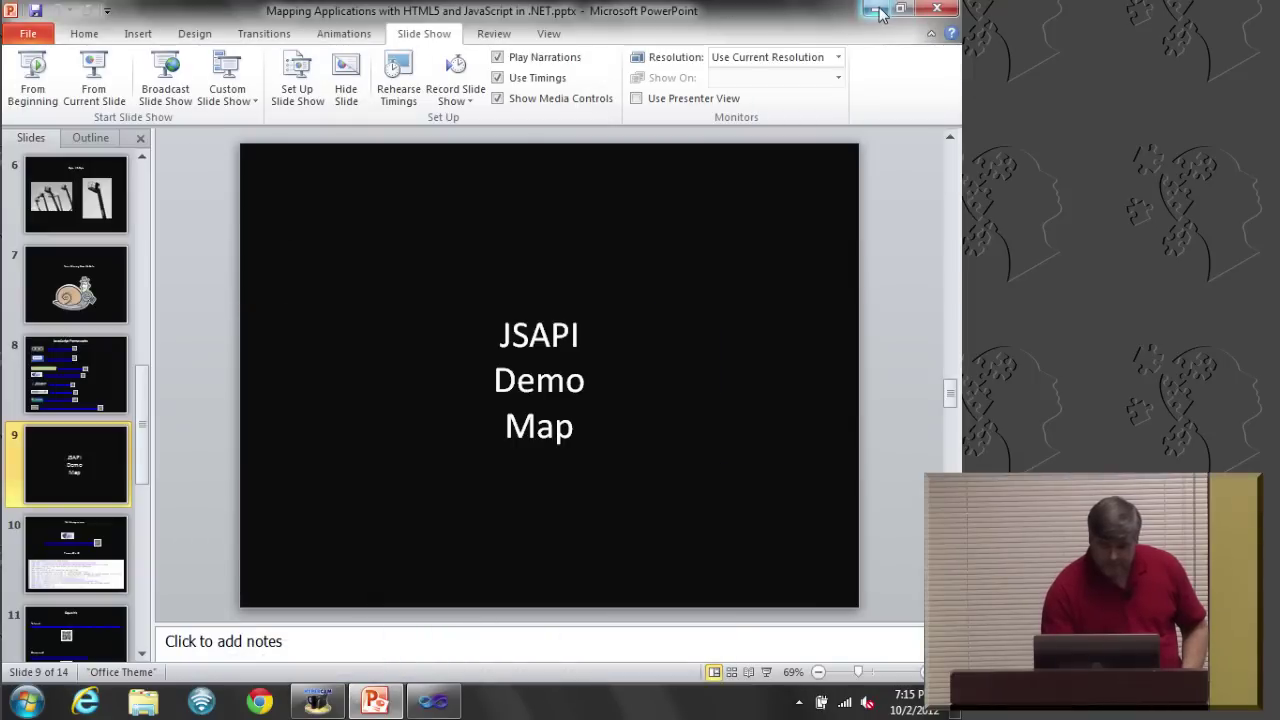
{"action": "left_click", "coordinate": [876, 10]}
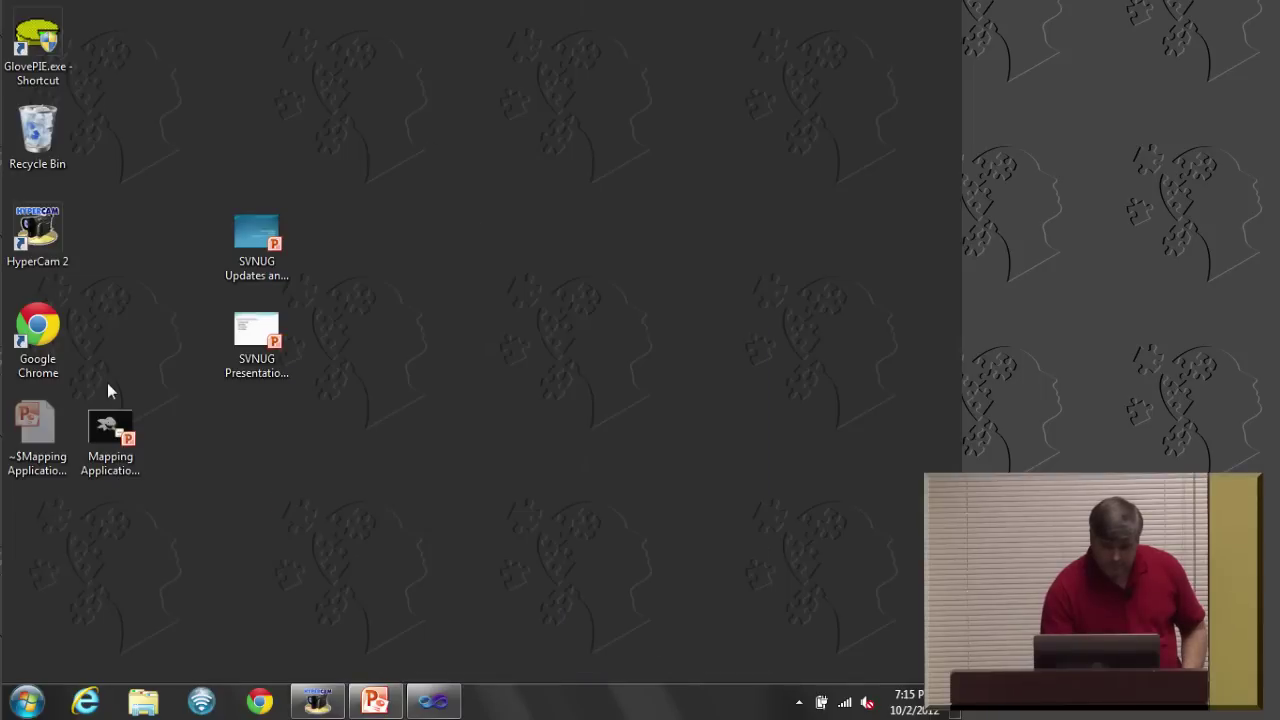
{"action": "double_click", "coordinate": [37, 45]}
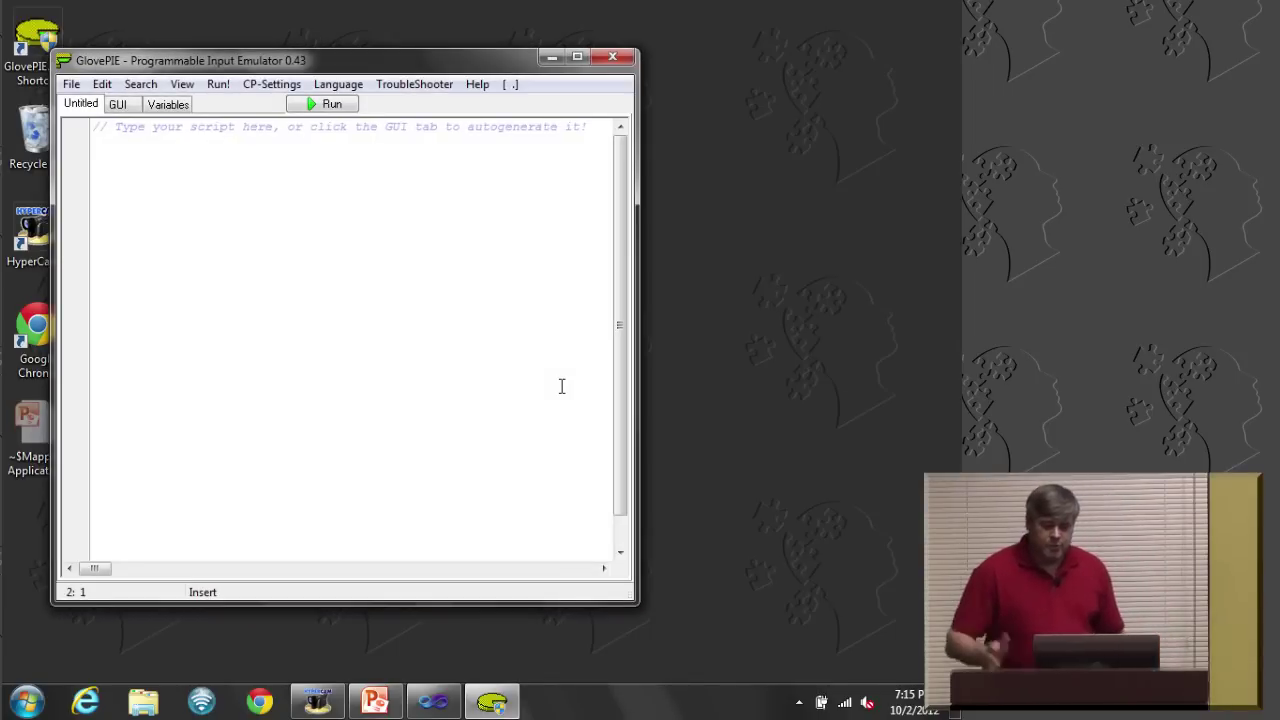
Open and run the lednerg WiiMotion Plus Mouse.PIE script, then return to Visual Studio
{"action": "left_click", "coordinate": [72, 86]}
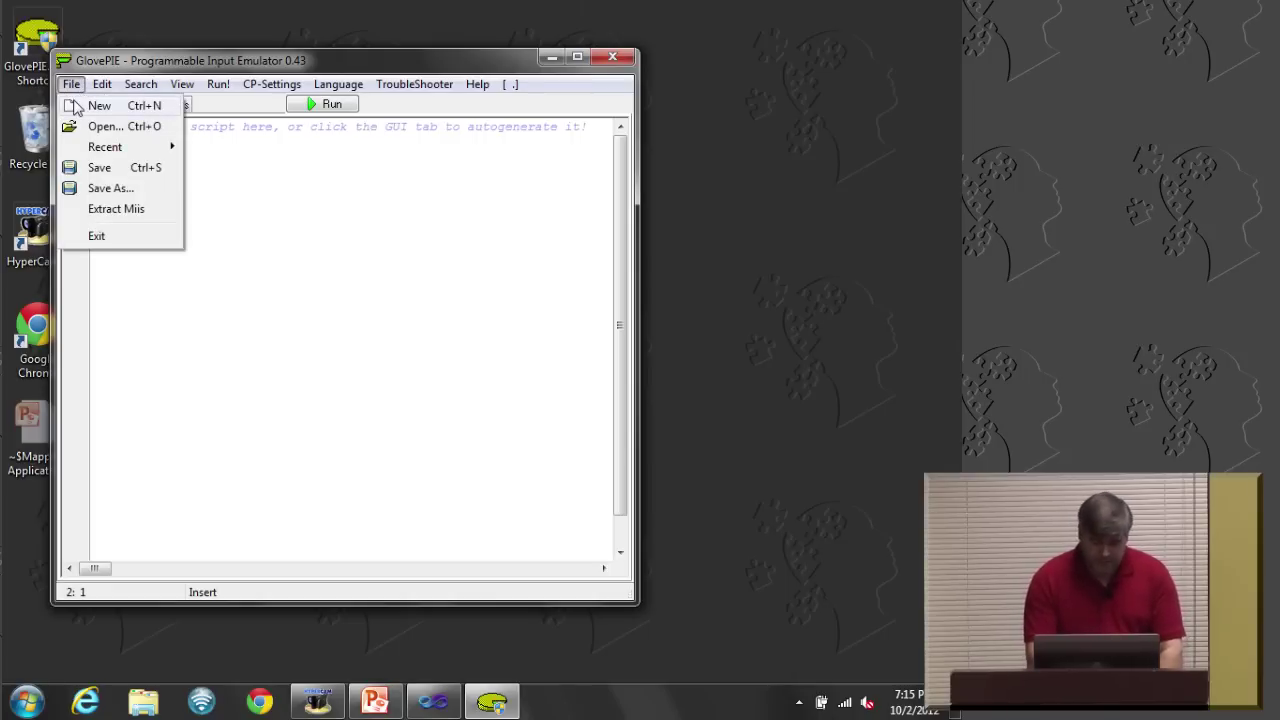
{"action": "left_click", "coordinate": [101, 127]}
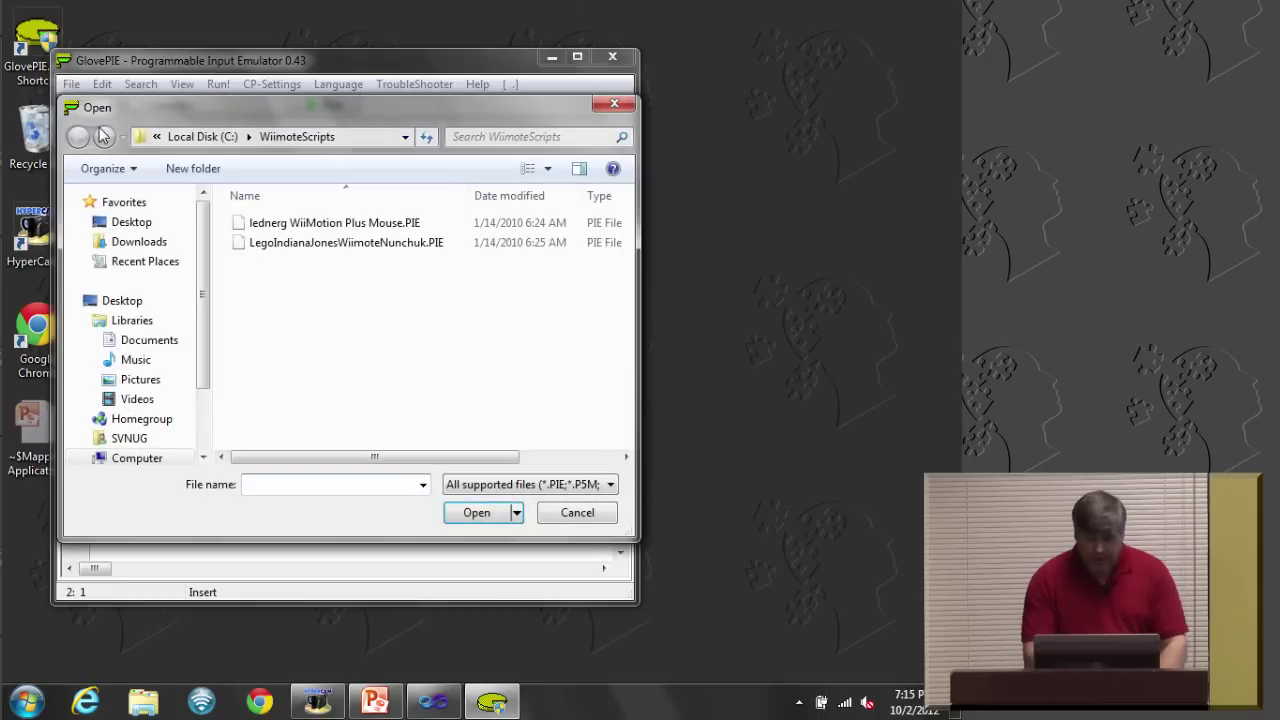
{"action": "double_click", "coordinate": [290, 224]}
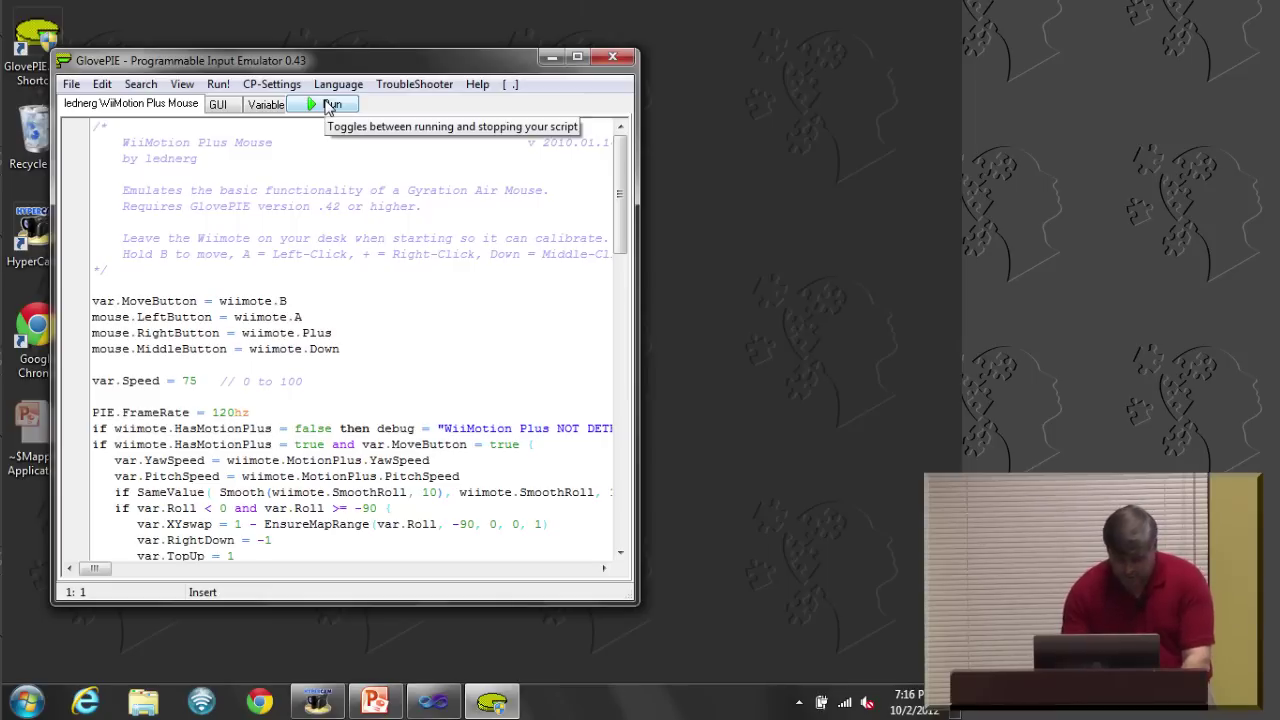
{"action": "left_click", "coordinate": [328, 104]}
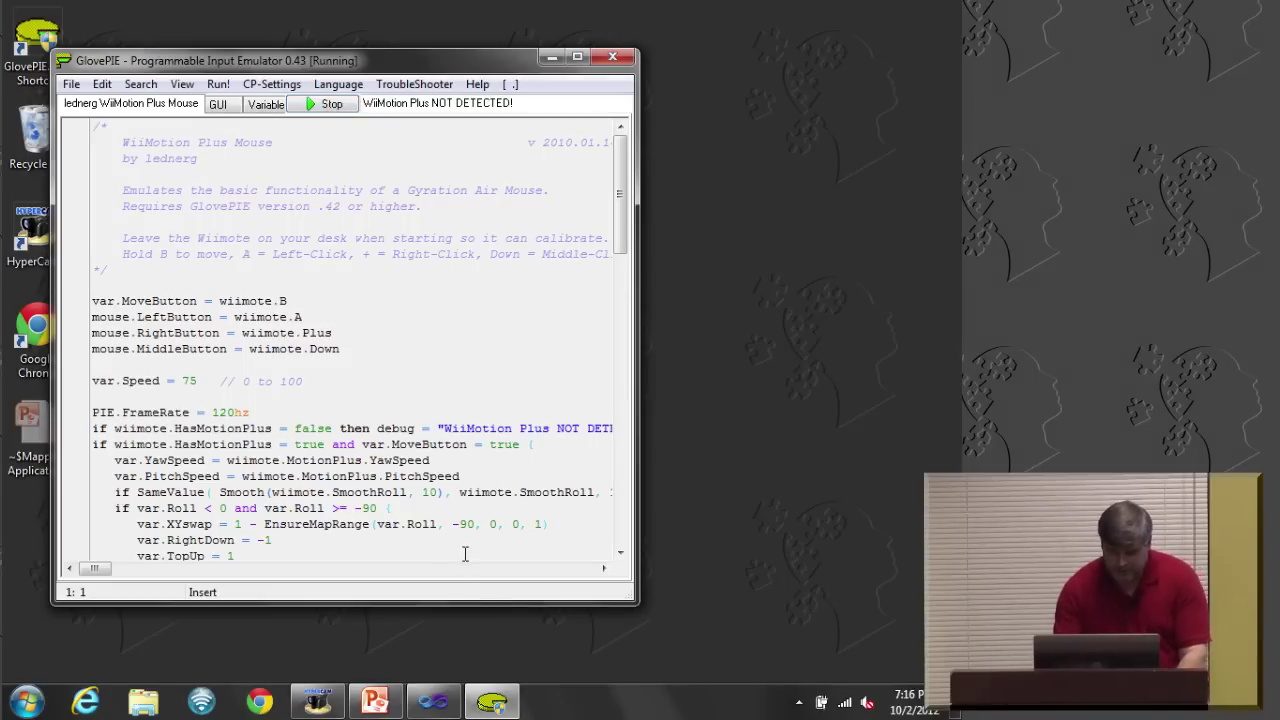
{"action": "left_click", "coordinate": [440, 704]}
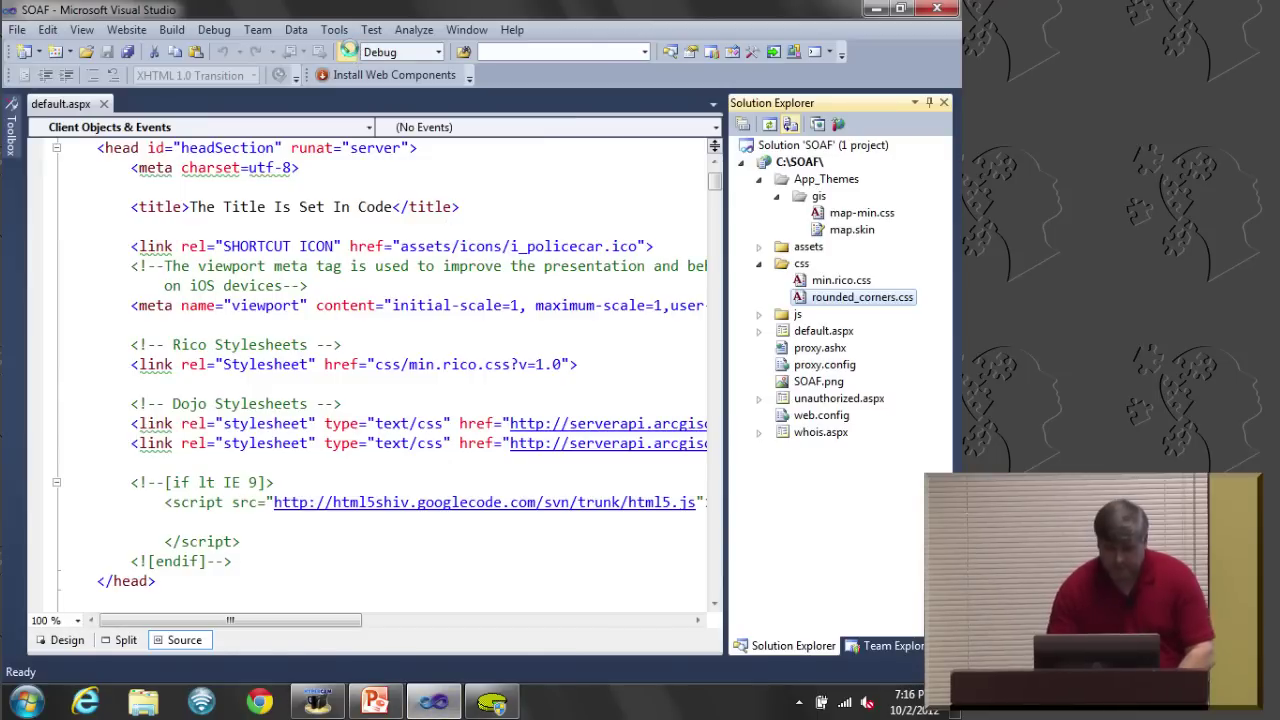
Start debugging SOAF so the aerial map opens in Chrome, then bring GlovePIE forward
{"action": "left_click", "coordinate": [348, 51]}
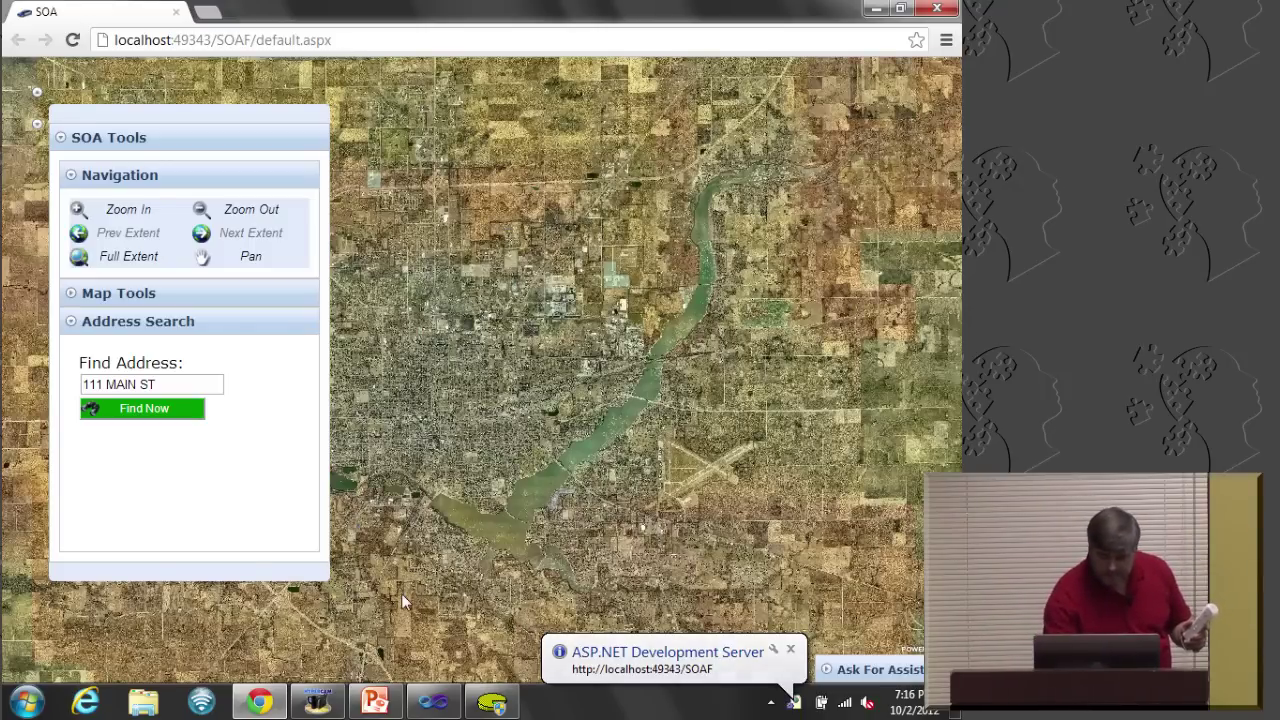
{"action": "left_click", "coordinate": [491, 705]}
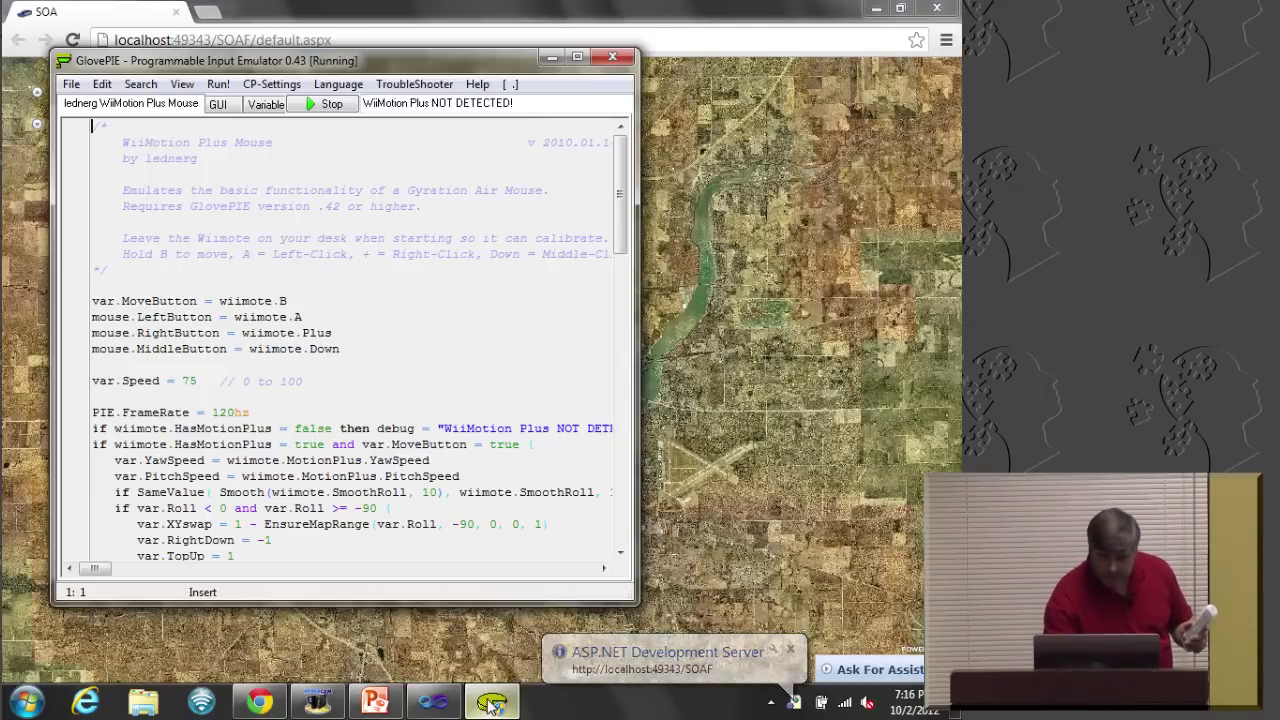
Bring the SOA web map forward and drag the SOA Tools panel right and down
{"action": "left_click", "coordinate": [515, 8]}
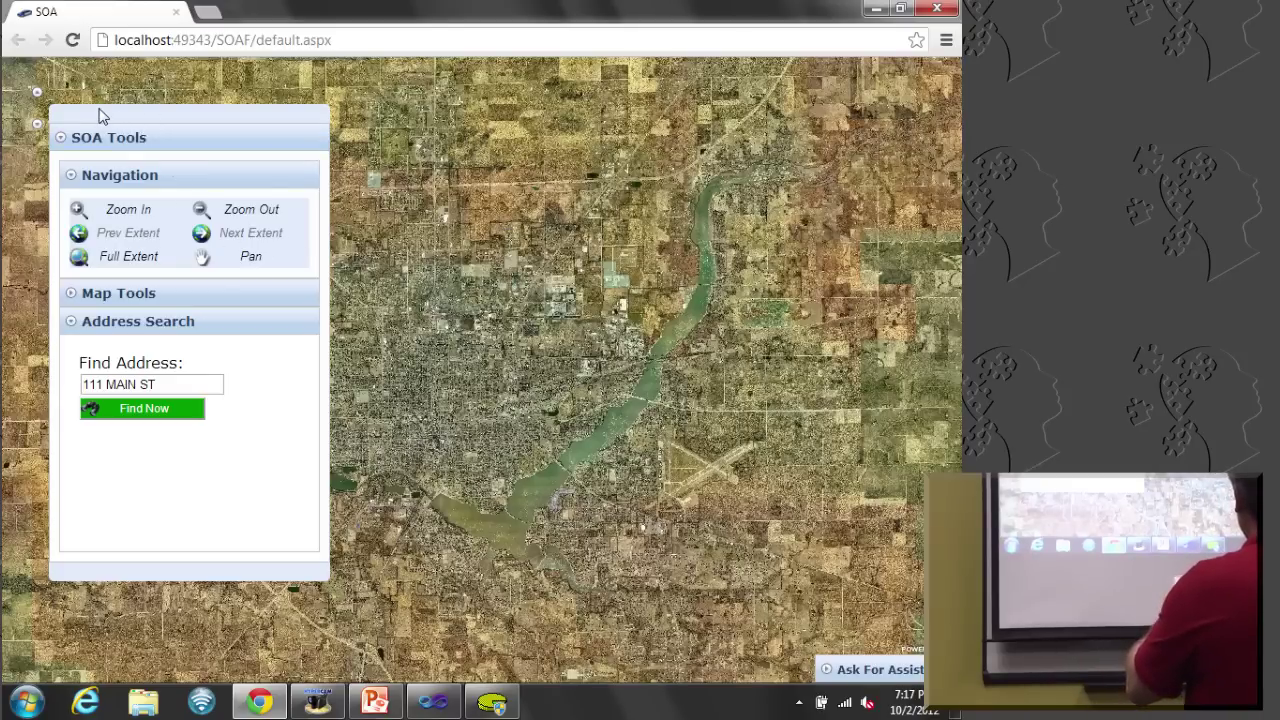
{"action": "left_click_drag", "start_coordinate": [98, 115], "coordinate": [215, 150]}
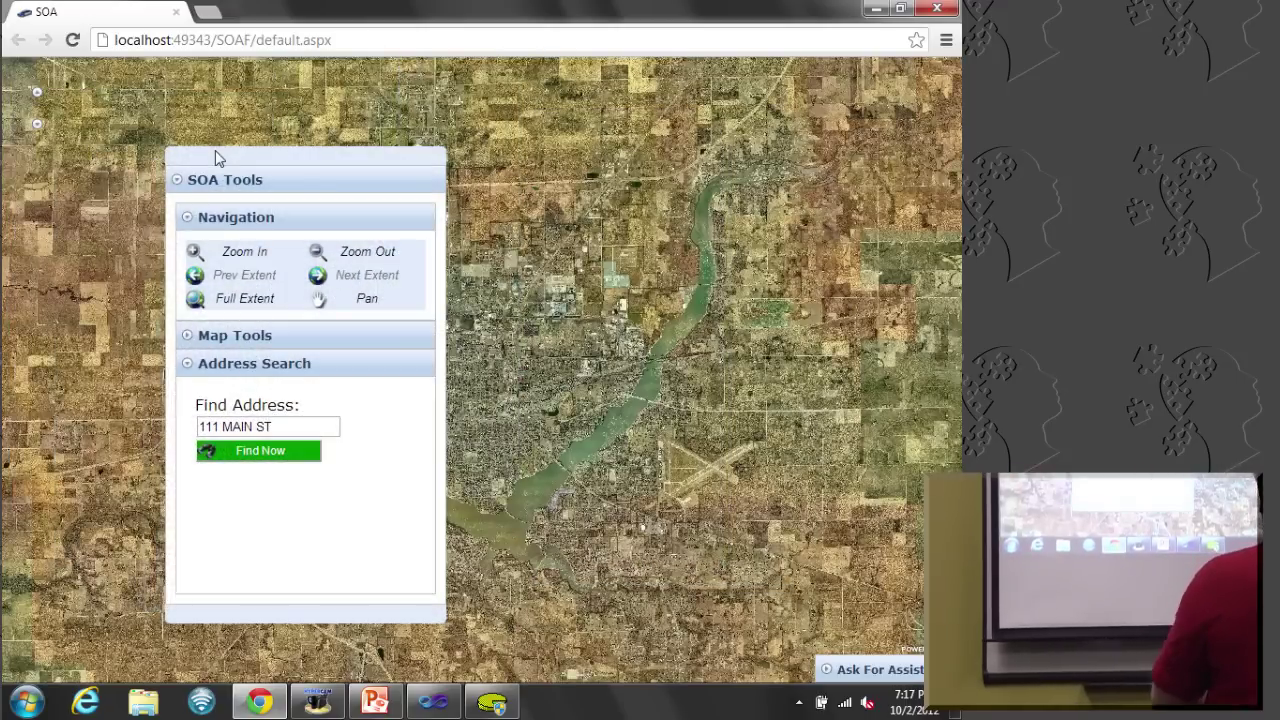
Box-zoom into downtown, move the tools panel left, and select the 111 E MAIN ST match
{"action": "left_click", "coordinate": [228, 252]}
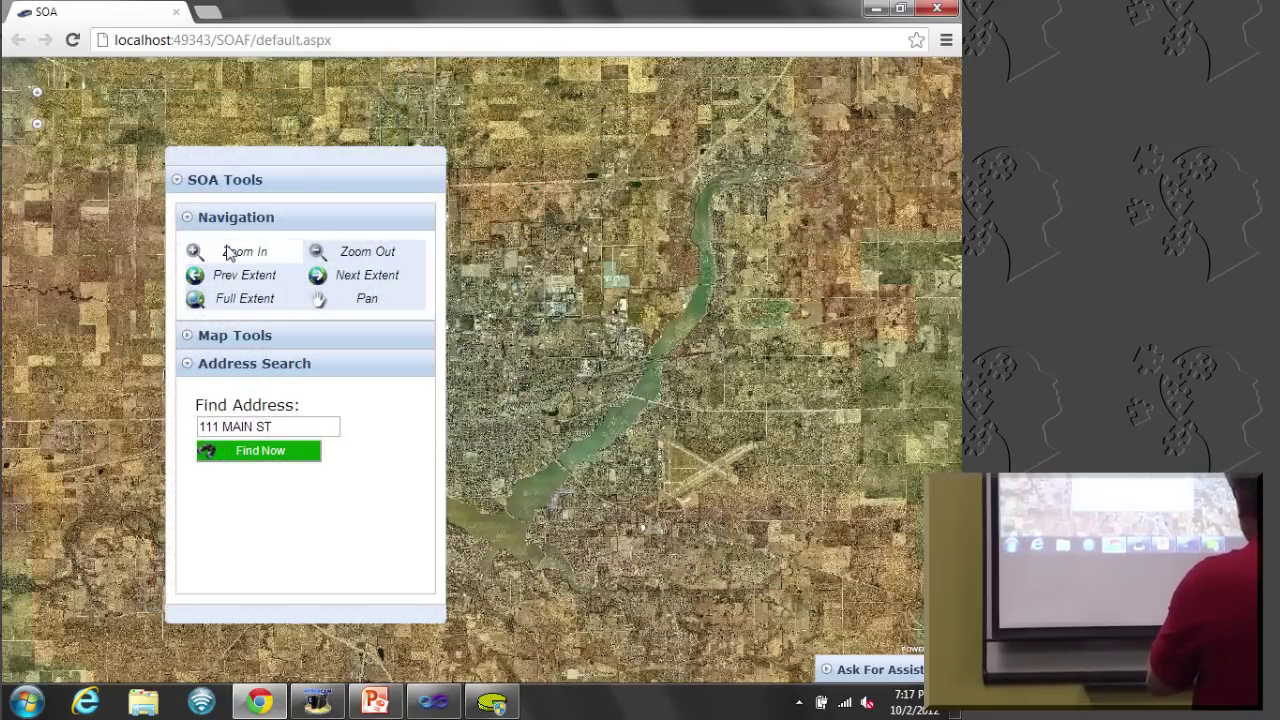
{"action": "left_click_drag", "start_coordinate": [505, 309], "coordinate": [853, 505]}
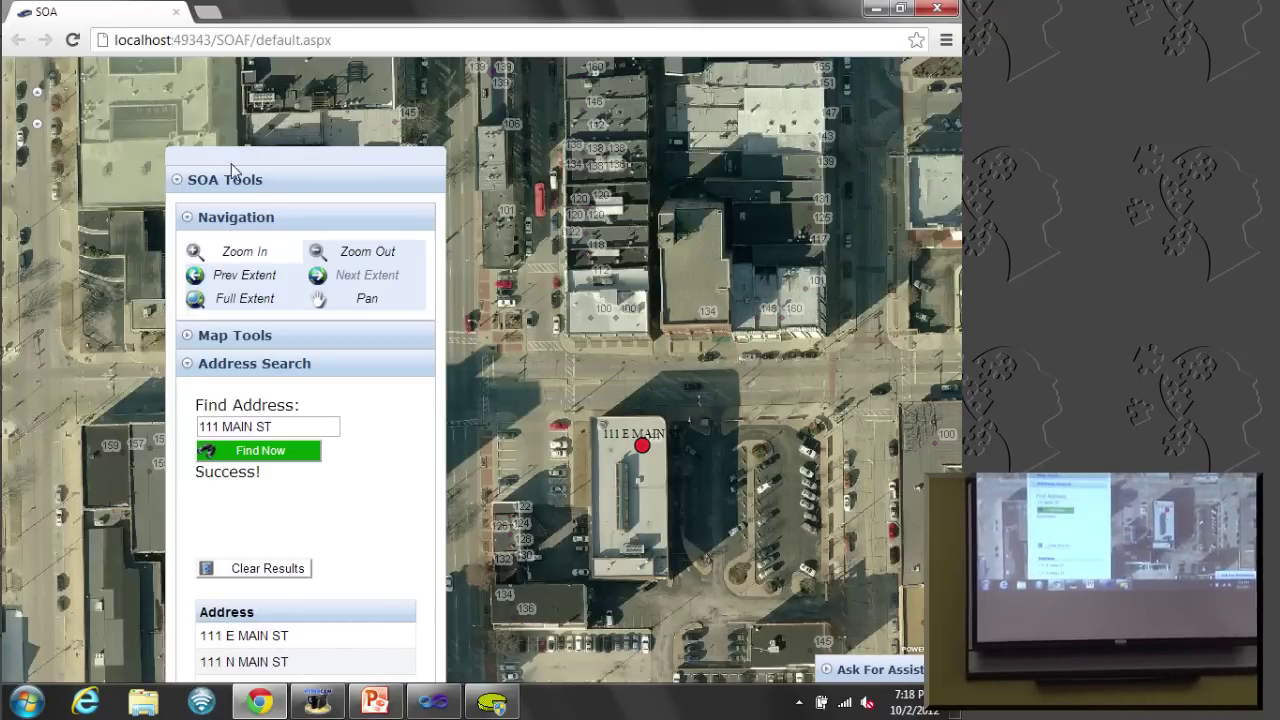
{"action": "left_click_drag", "start_coordinate": [231, 163], "coordinate": [72, 126]}
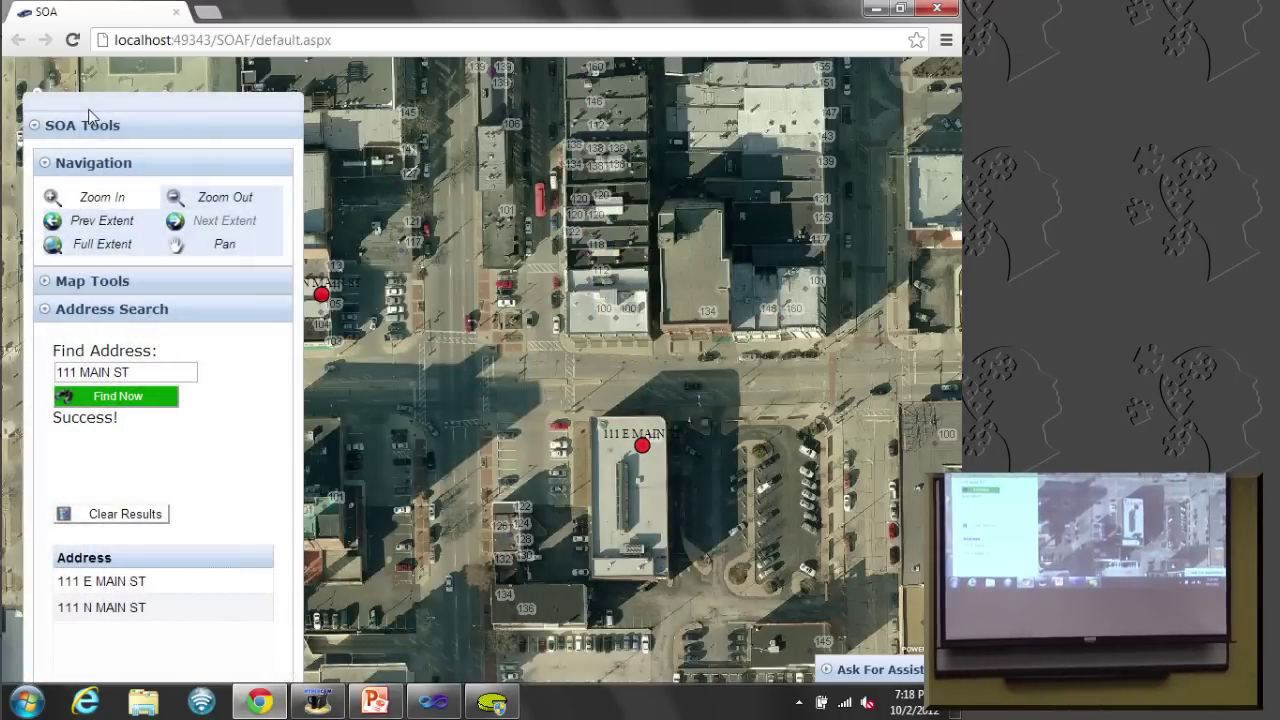
{"action": "left_click", "coordinate": [55, 135]}
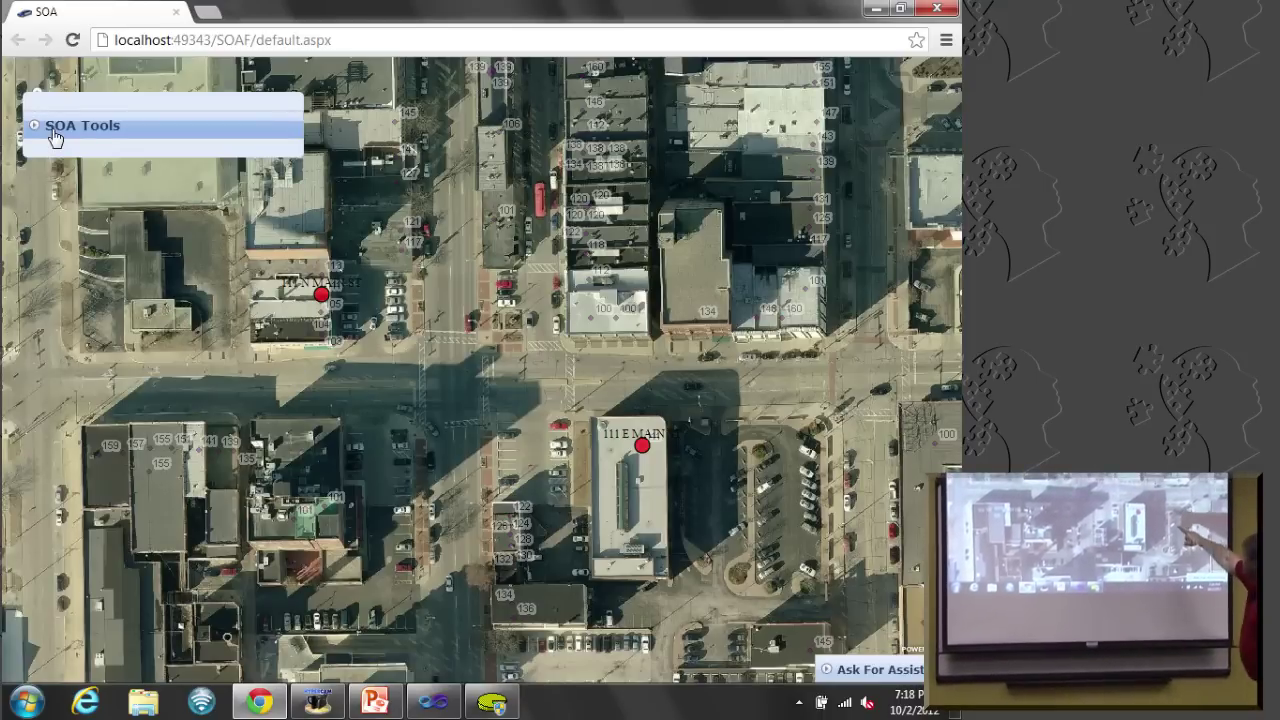
{"action": "left_click", "coordinate": [55, 135]}
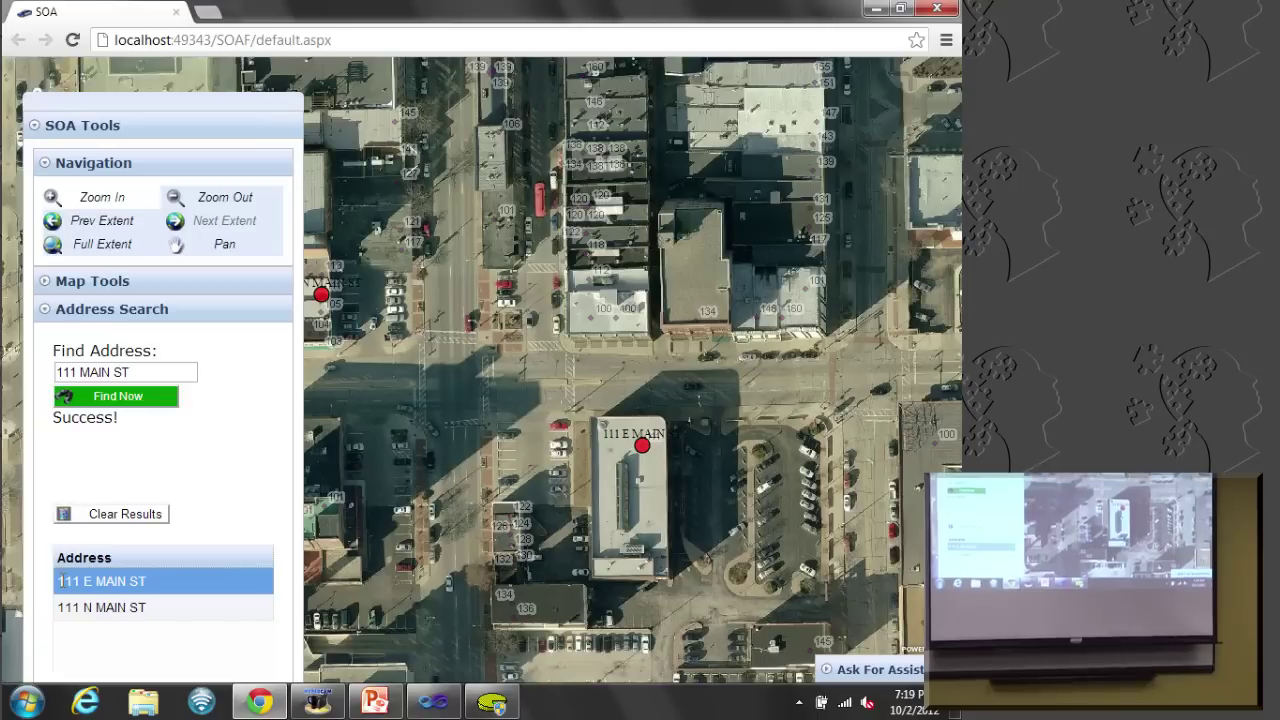
{"action": "left_click", "coordinate": [100, 581]}
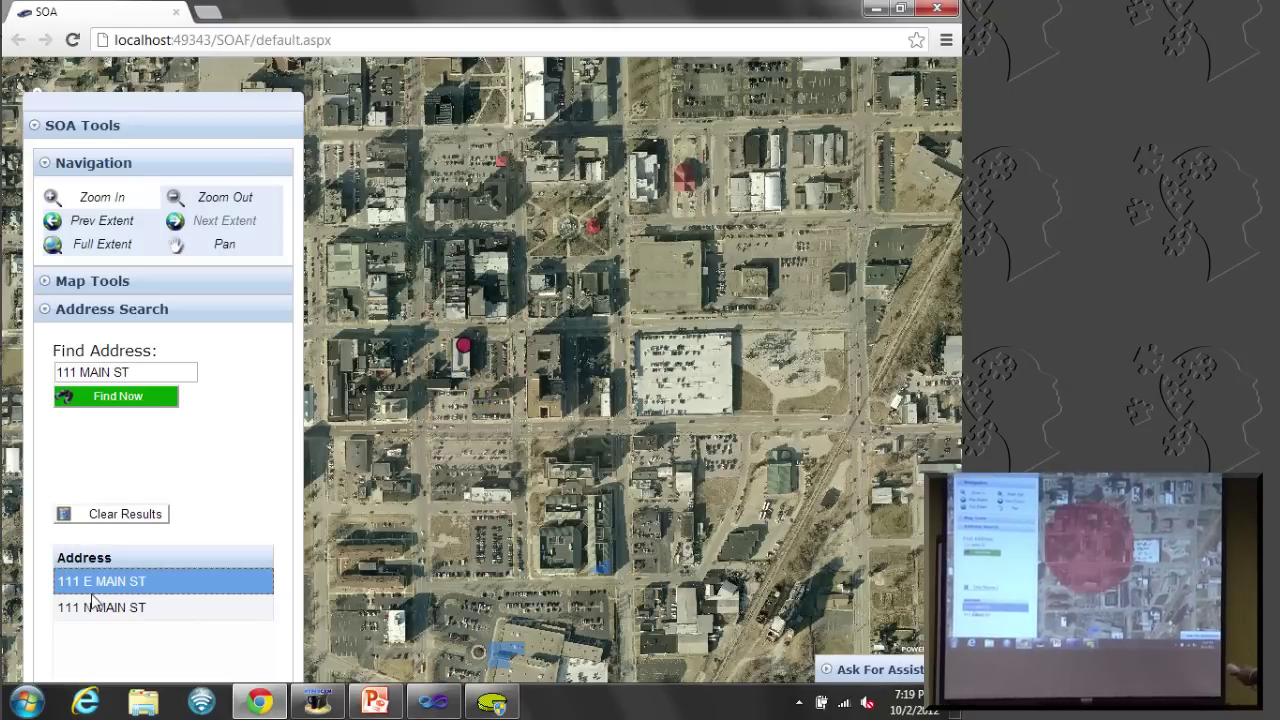
Buffer the 111 E MAIN ST parcel and zoom in on the buffered area
{"action": "left_click", "coordinate": [88, 580]}
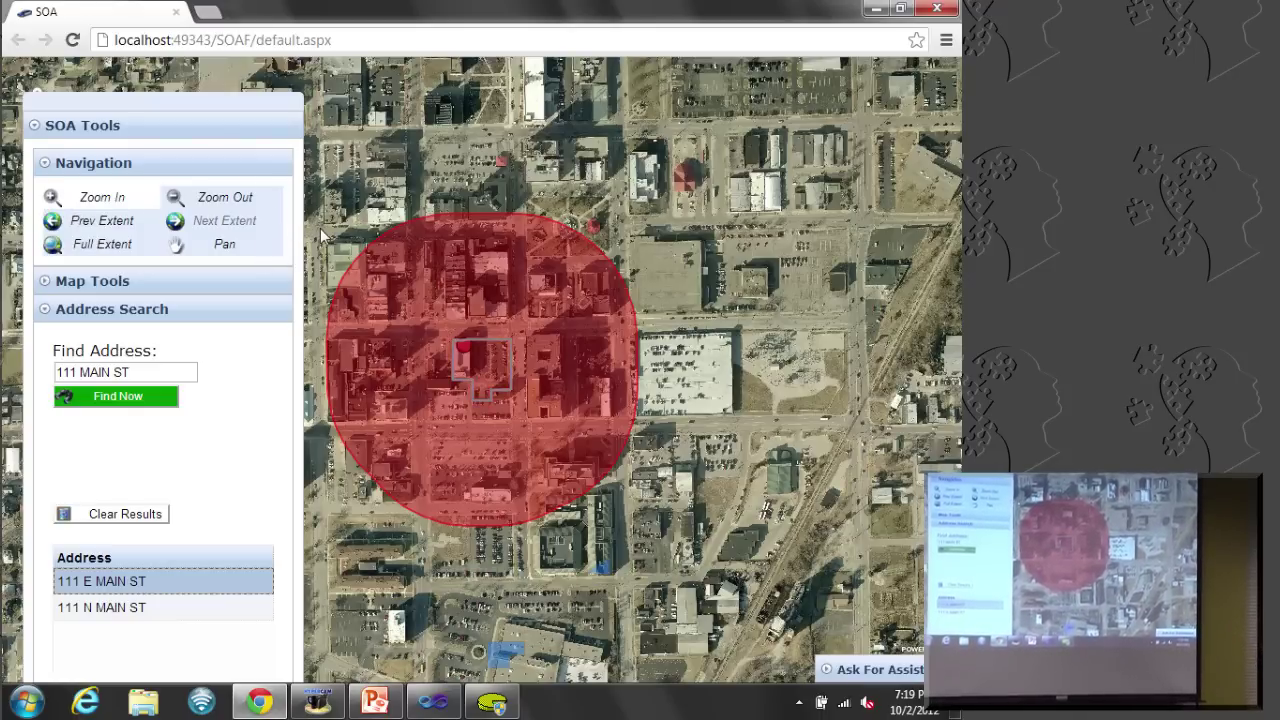
{"action": "left_click_drag", "start_coordinate": [321, 228], "coordinate": [447, 351]}
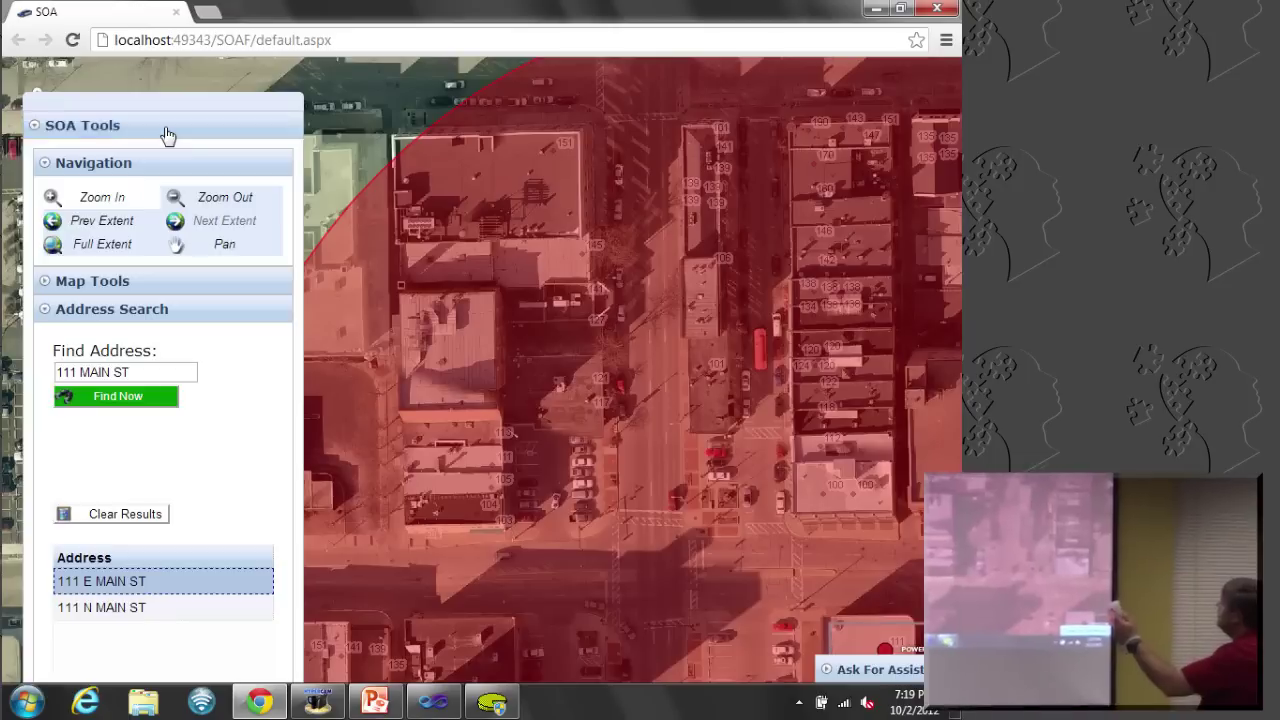
{"action": "left_click", "coordinate": [167, 135]}
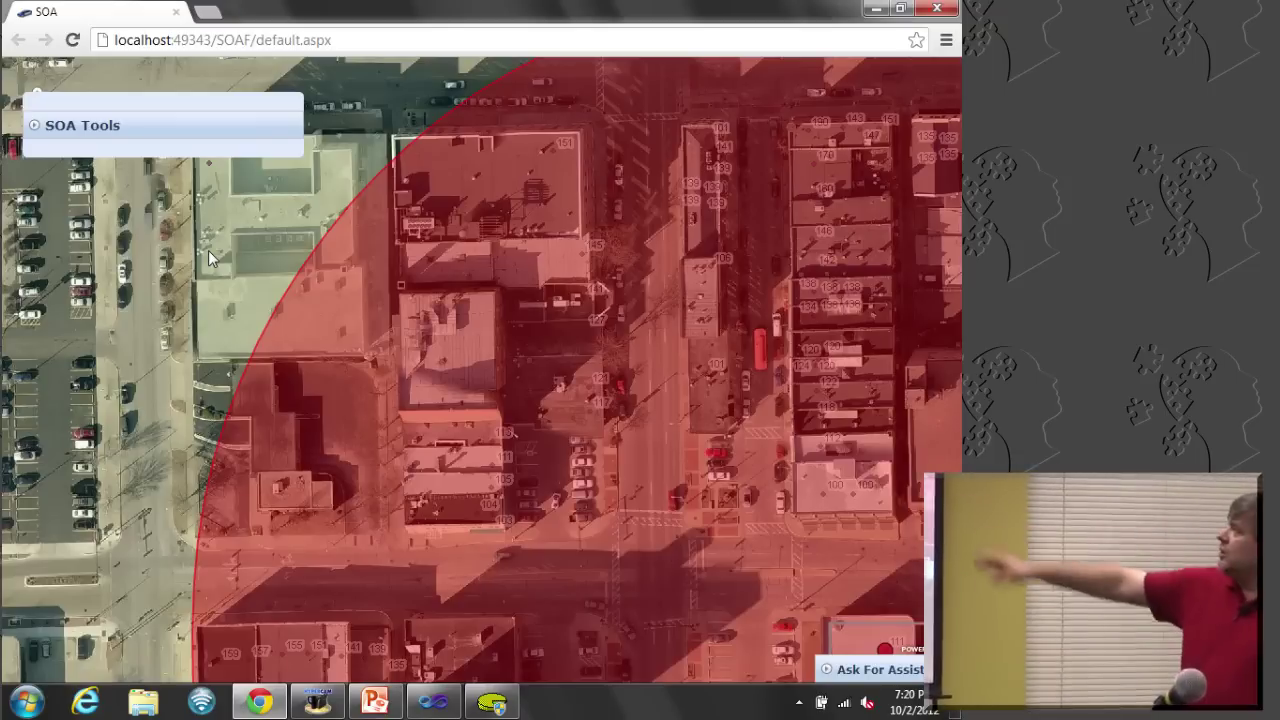
{"action": "left_click", "coordinate": [220, 135]}
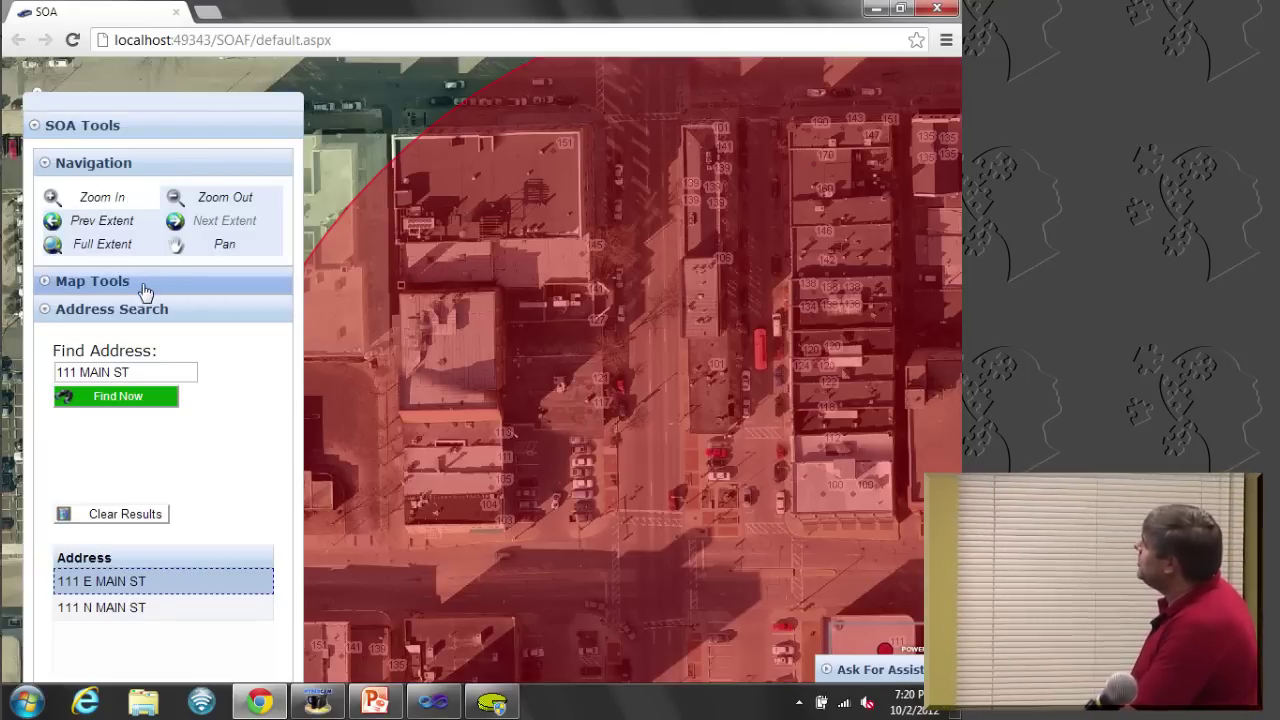
Return to the previous extent and expand Map Tools to reach the measuring tools
{"action": "left_click", "coordinate": [64, 228]}
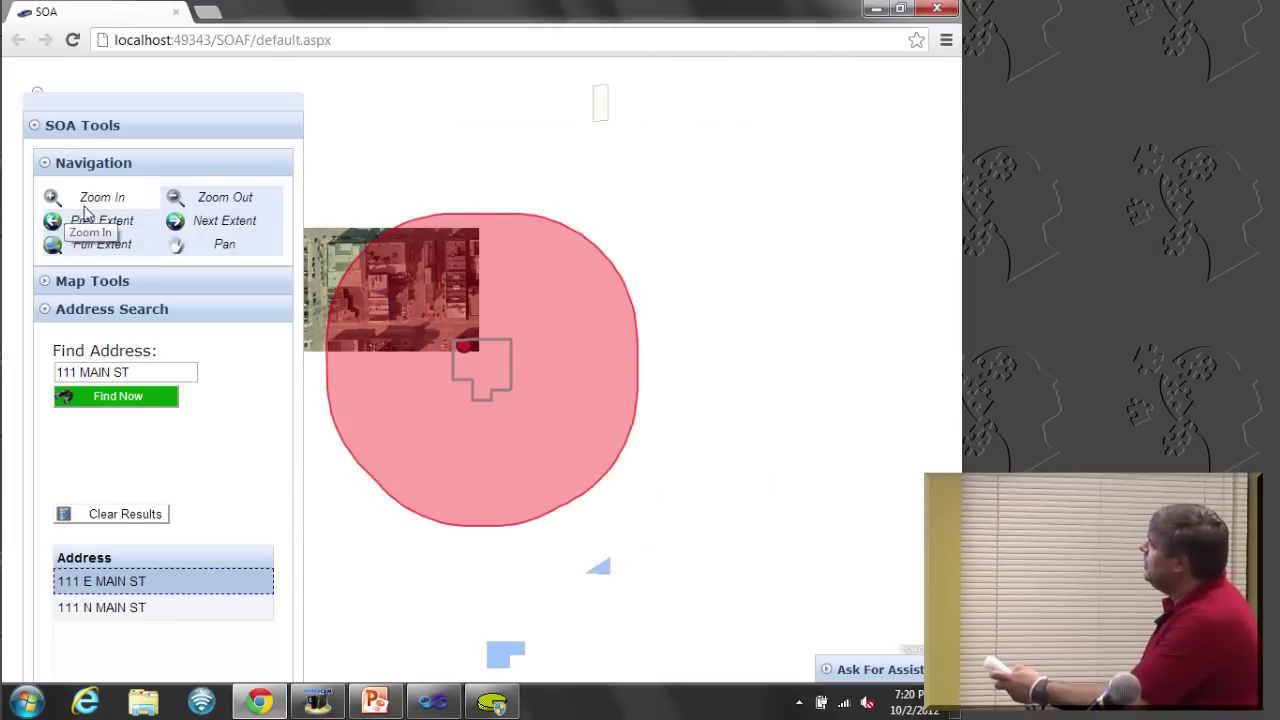
{"action": "left_click", "coordinate": [108, 288]}
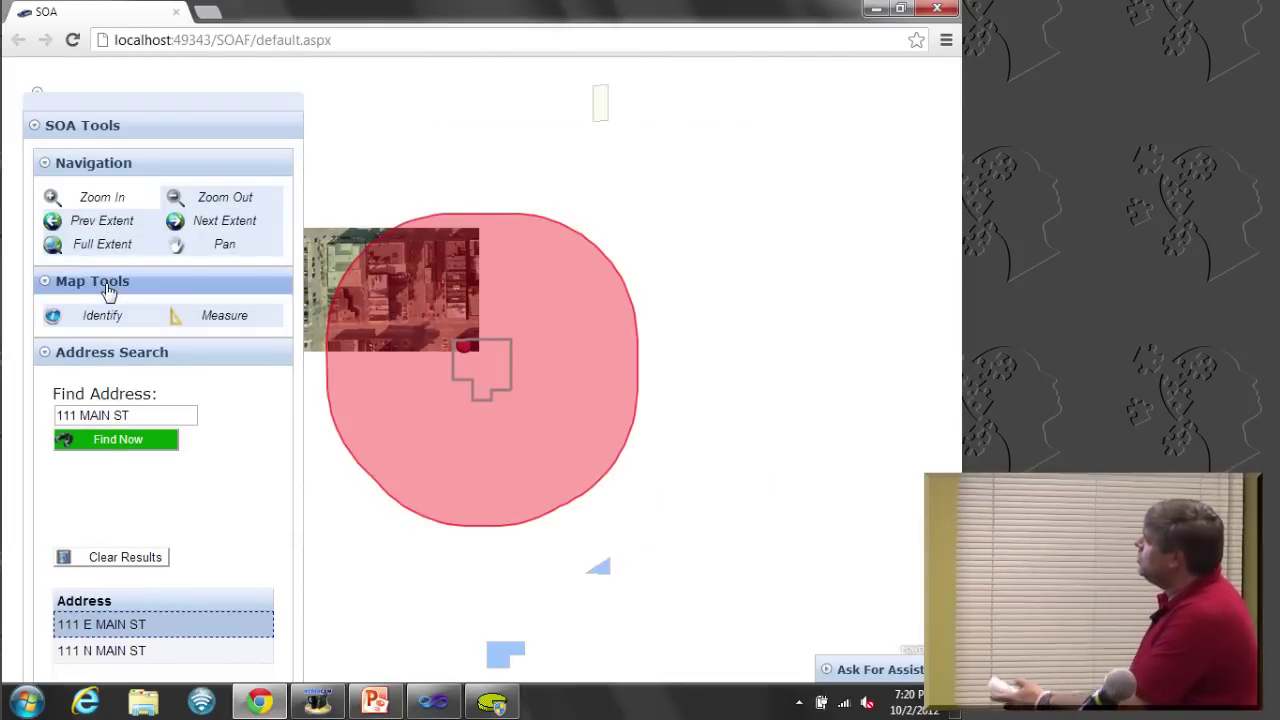
{"action": "left_click", "coordinate": [212, 318]}
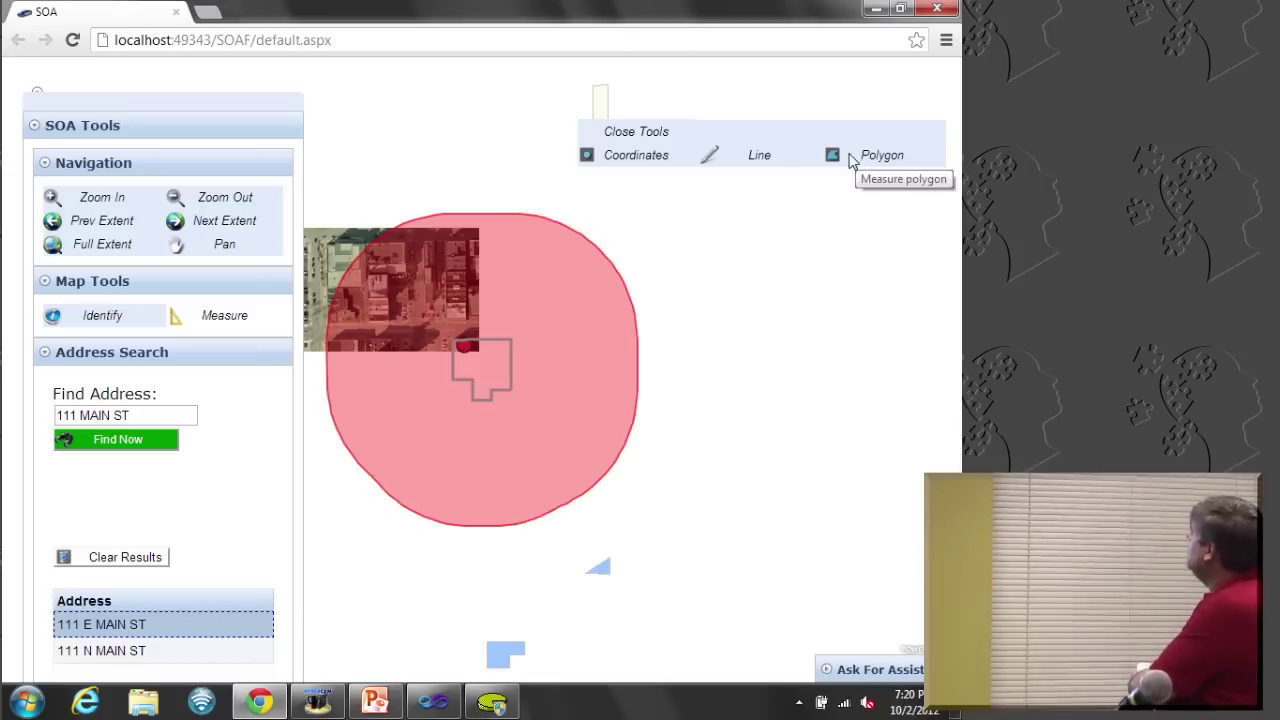
Measure a line from the 111 E MAIN ST parcel to the buffer edge: 474.561 feet
{"action": "left_click", "coordinate": [745, 155]}
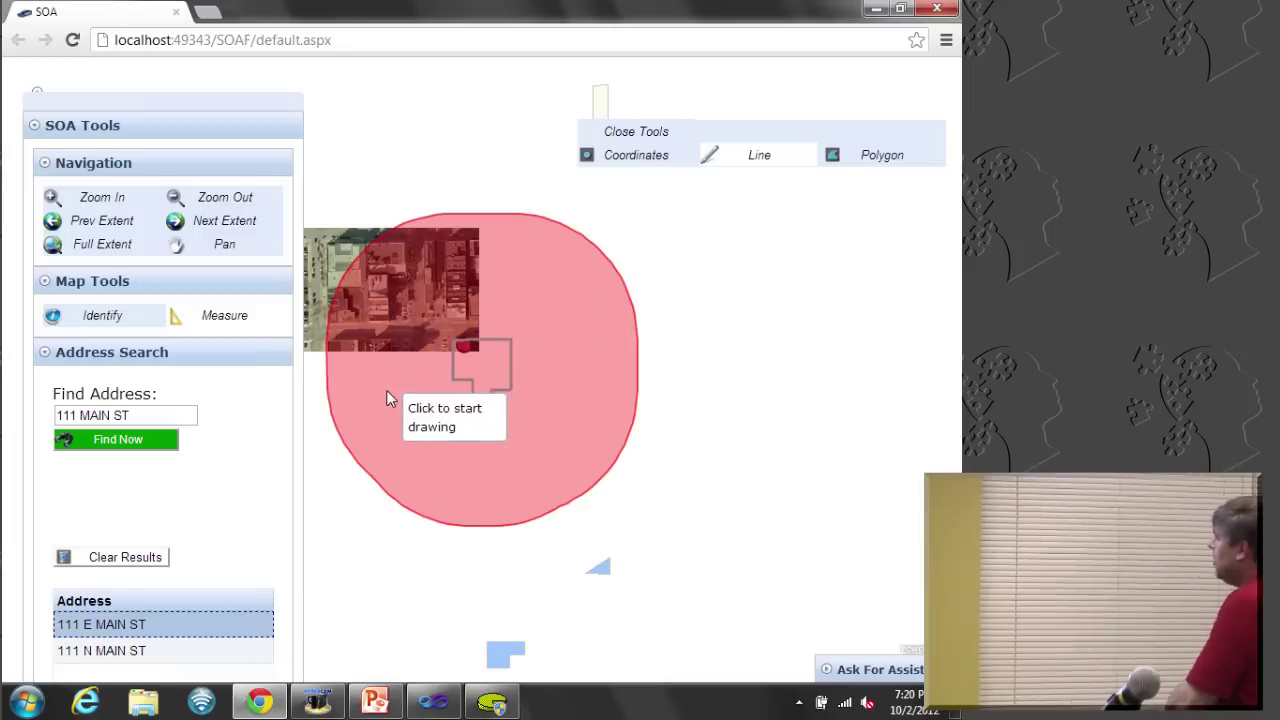
{"action": "left_click", "coordinate": [505, 352]}
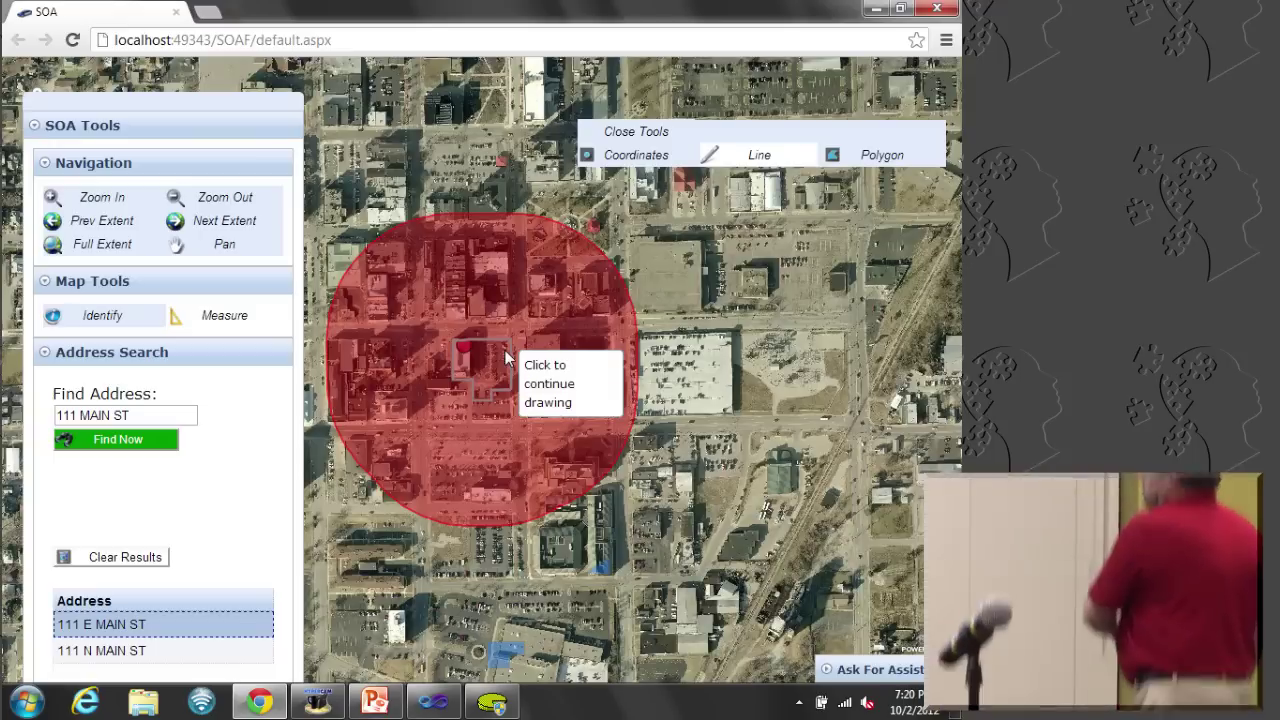
{"action": "double_click", "coordinate": [621, 322]}
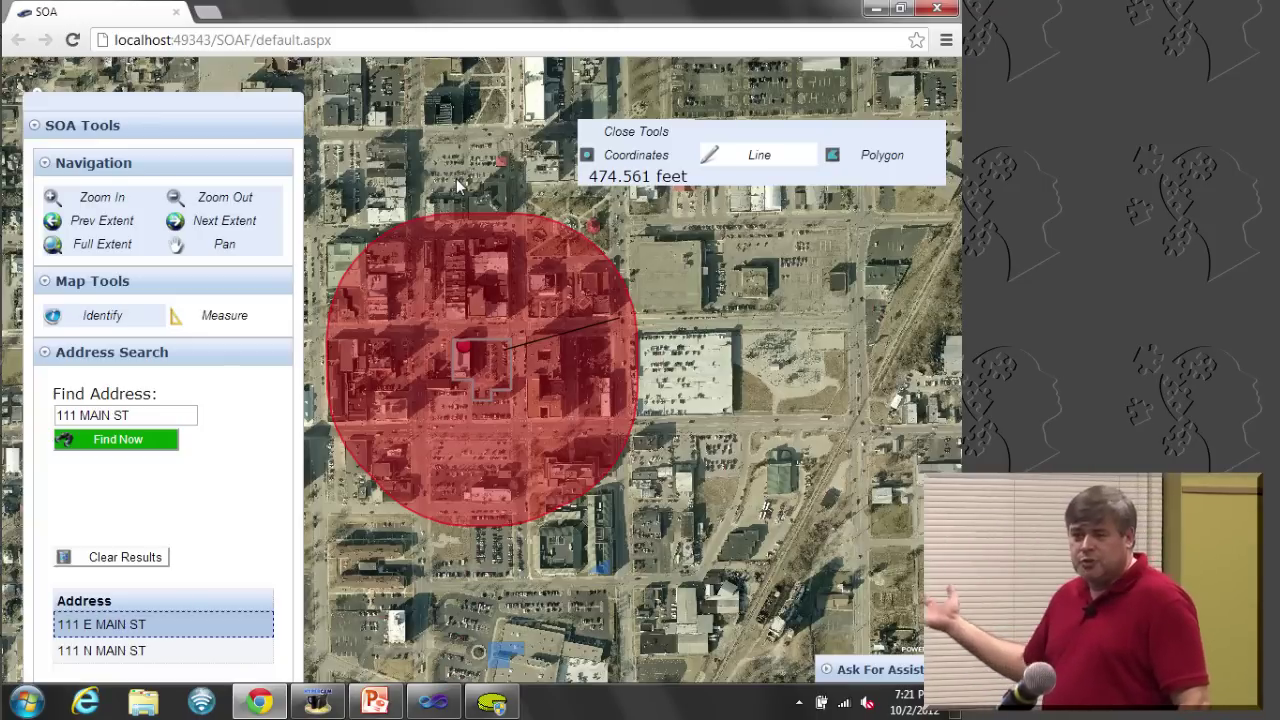
{"action": "left_click", "coordinate": [57, 415]}
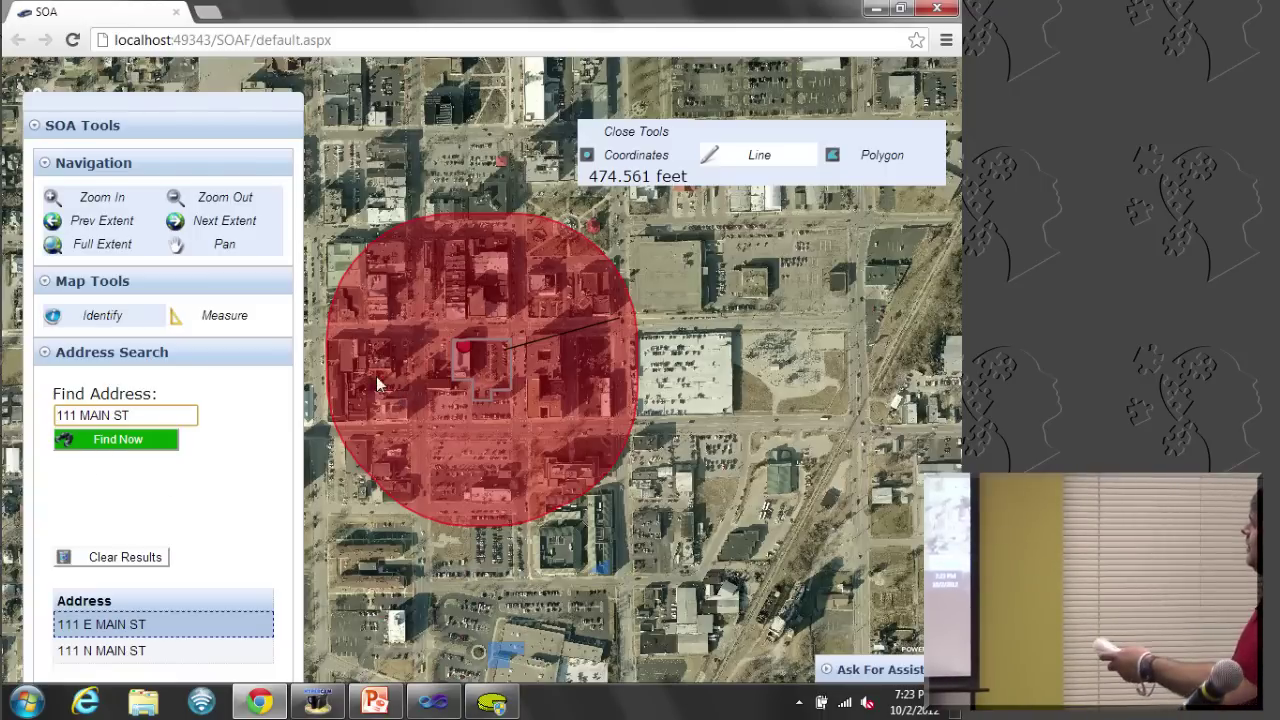
Identify a property on the map, close its results, then clear the address results and buffer
{"action": "left_click", "coordinate": [110, 318]}
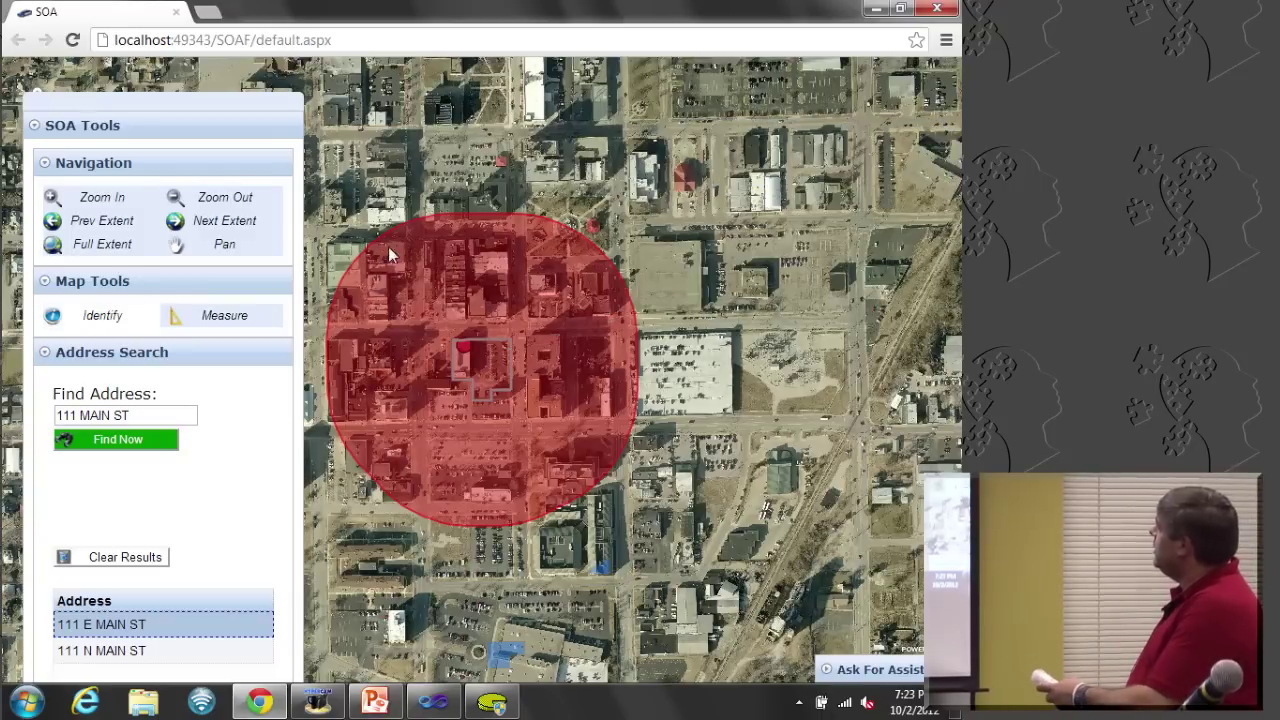
{"action": "left_click", "coordinate": [338, 262]}
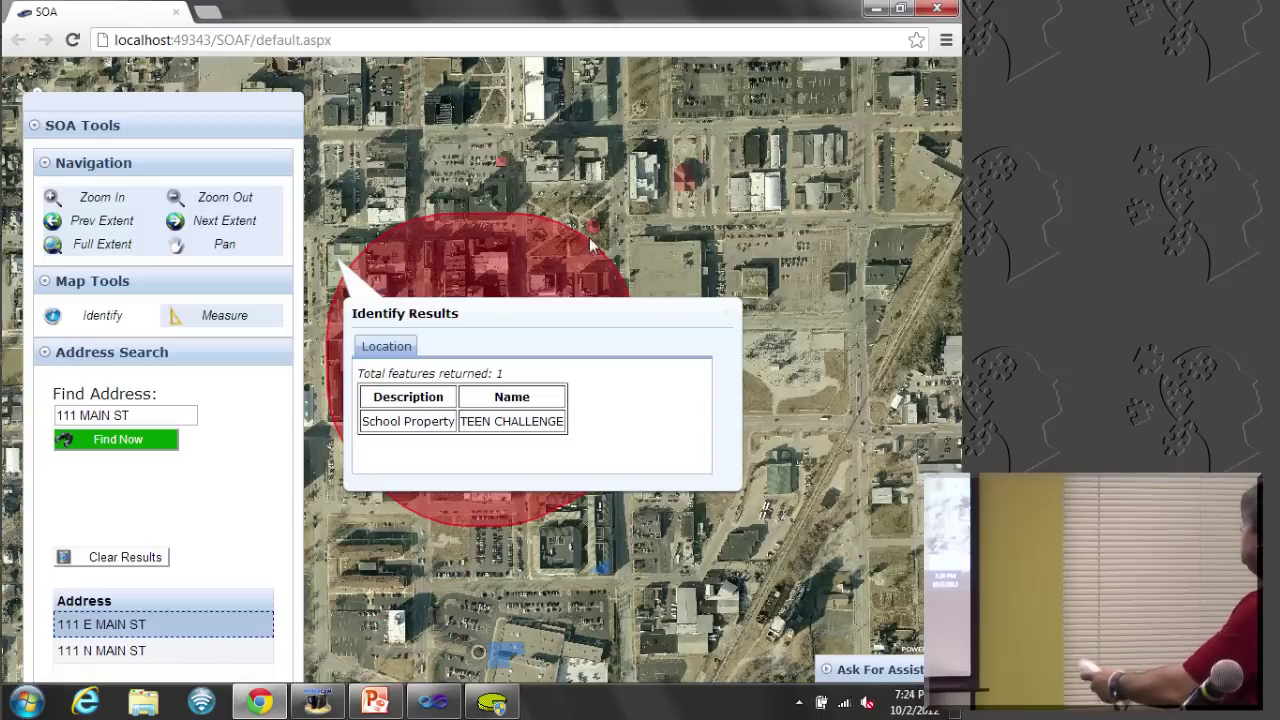
{"action": "left_click", "coordinate": [729, 320]}
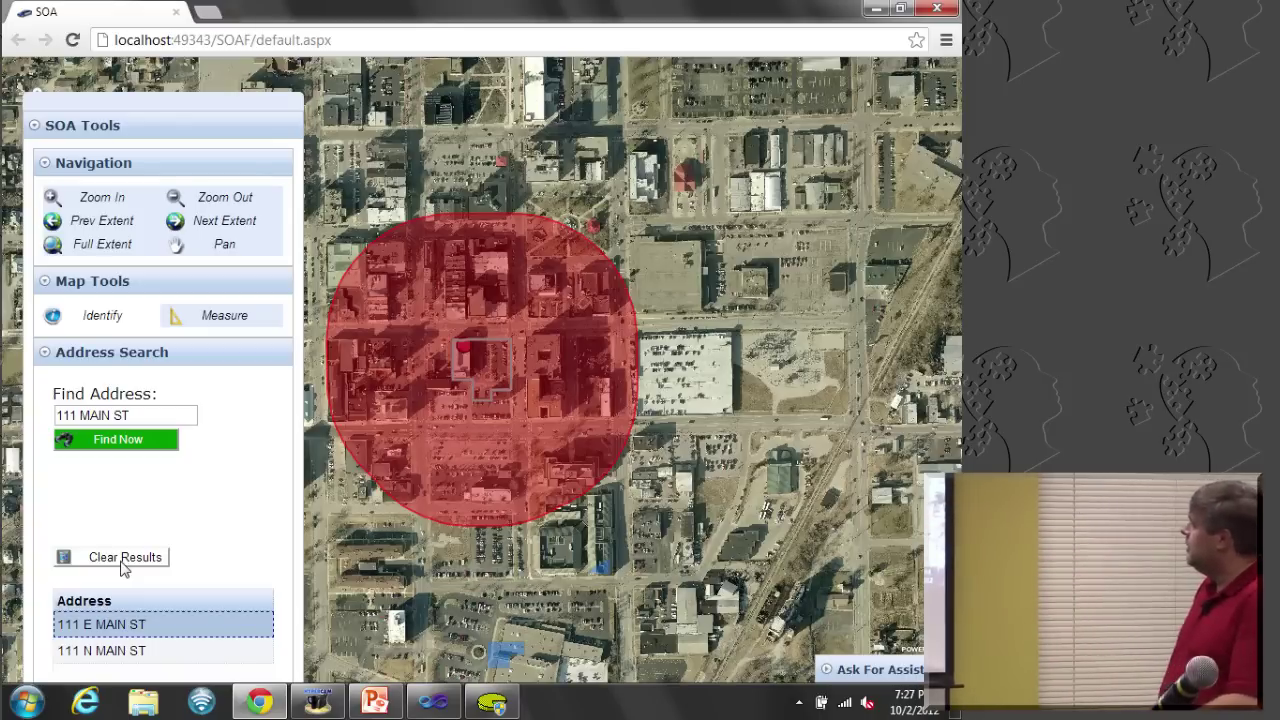
{"action": "left_click", "coordinate": [122, 563]}
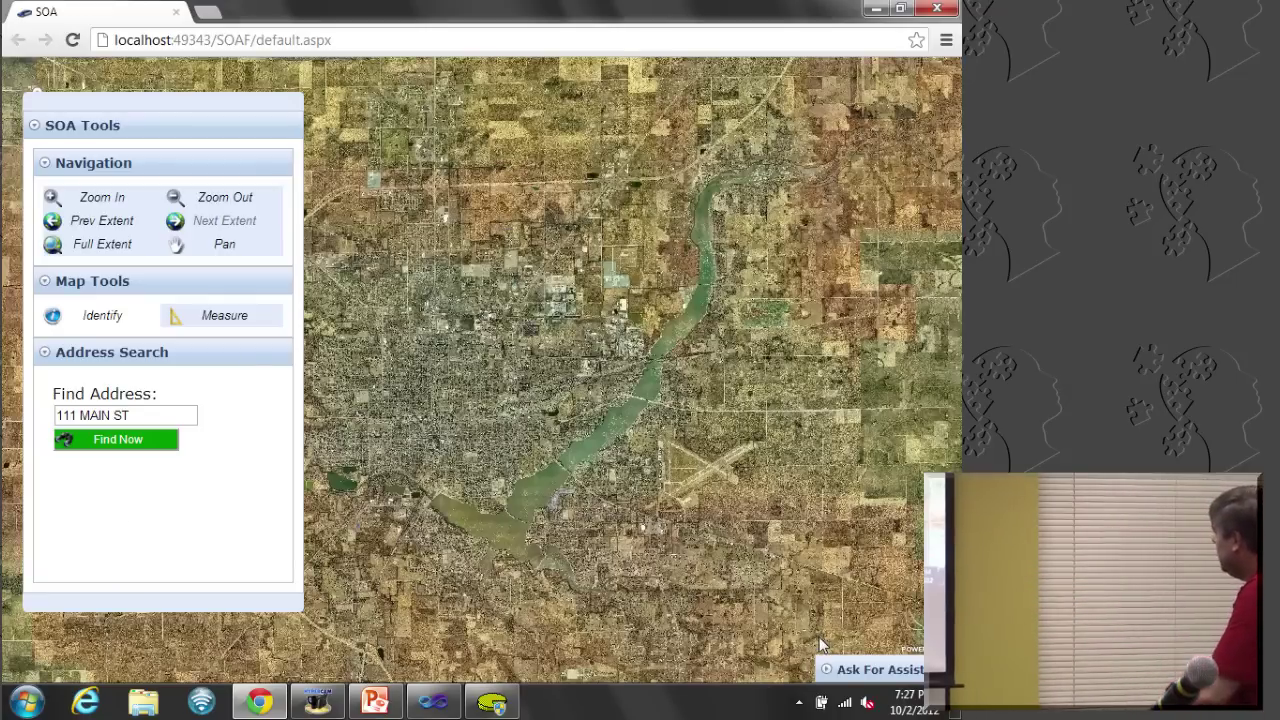
{"action": "left_click", "coordinate": [856, 672]}
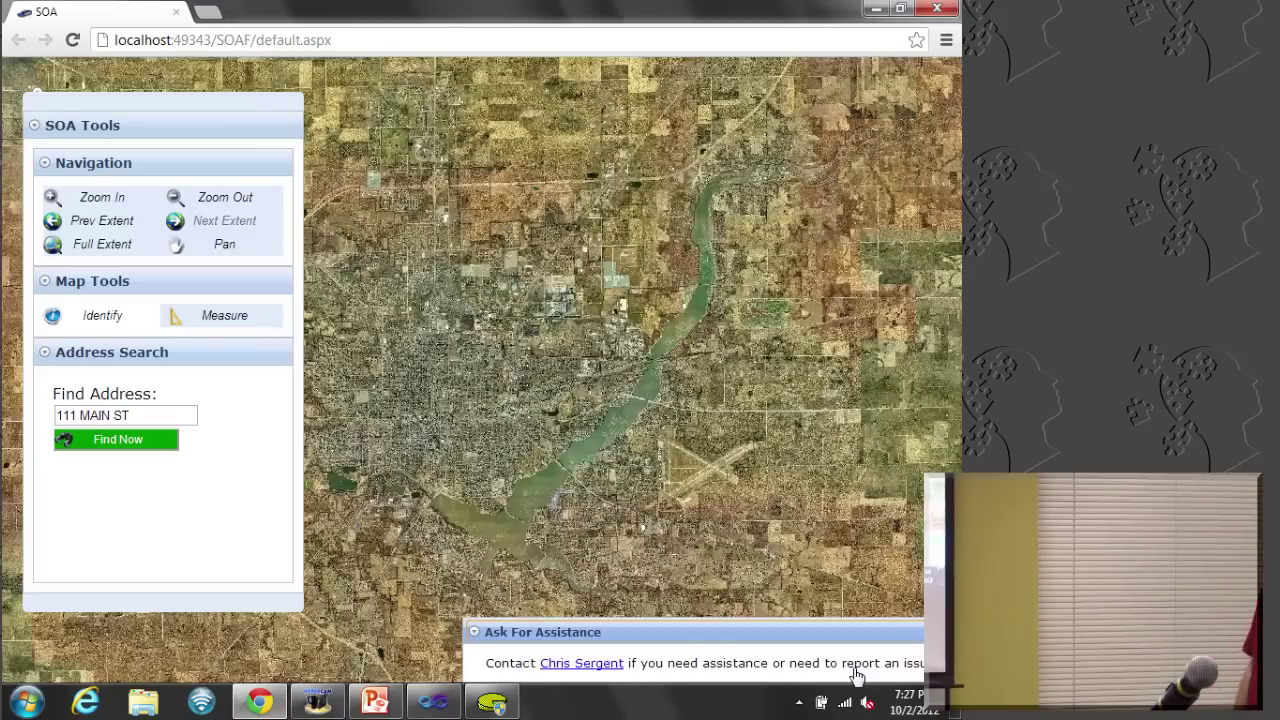
{"action": "left_click", "coordinate": [508, 633]}
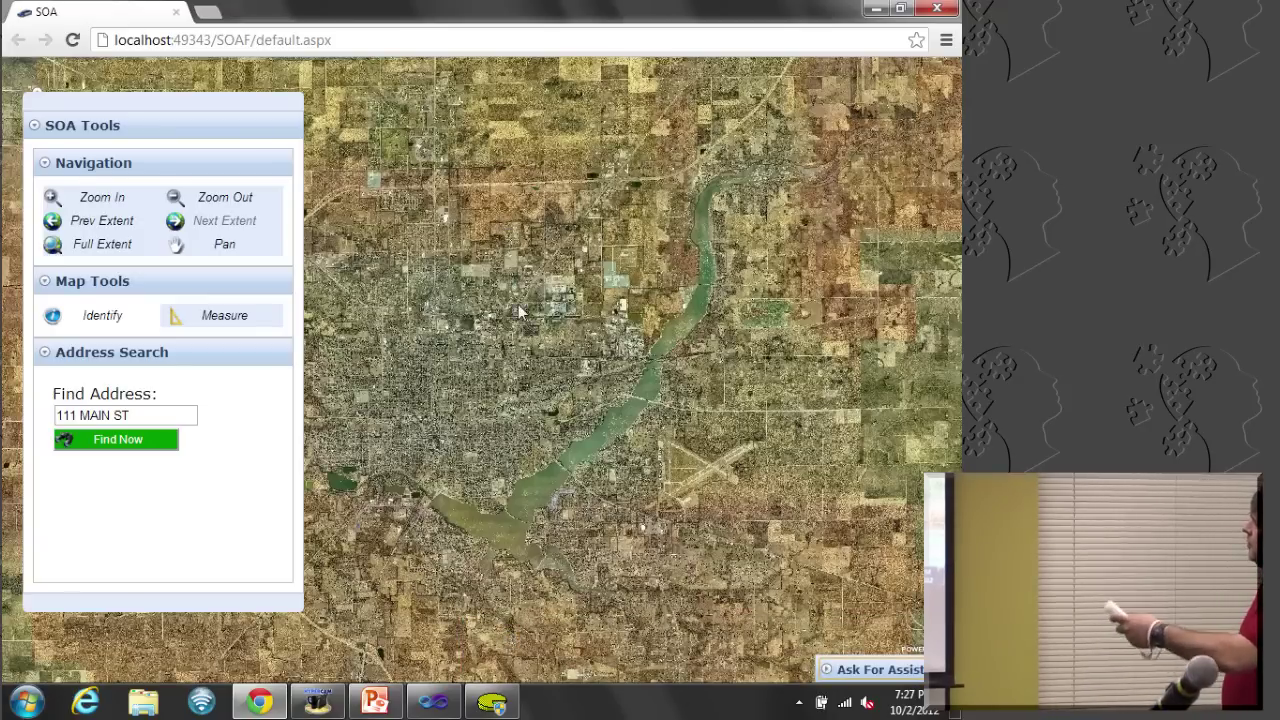
Pan the map left and back to centre the lake, then move the tools panel onto the map
{"action": "left_click_drag", "start_coordinate": [528, 296], "coordinate": [196, 346]}
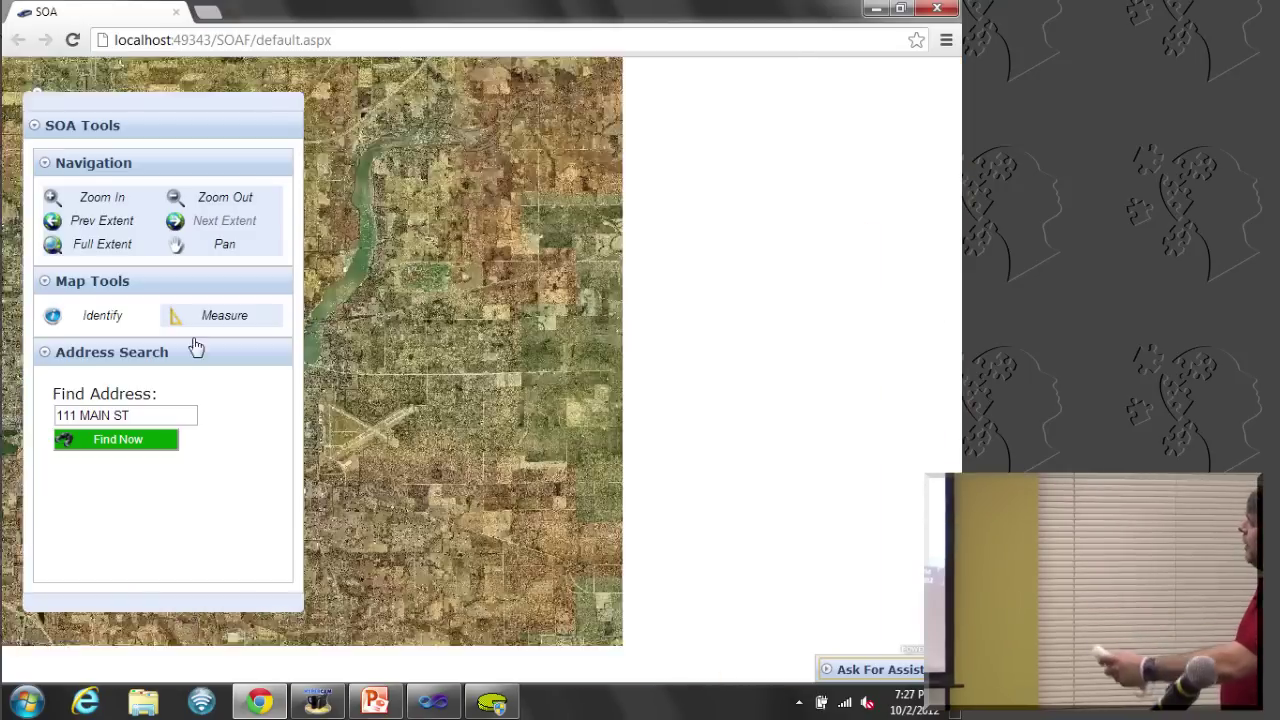
{"action": "left_click_drag", "start_coordinate": [123, 330], "coordinate": [477, 340]}
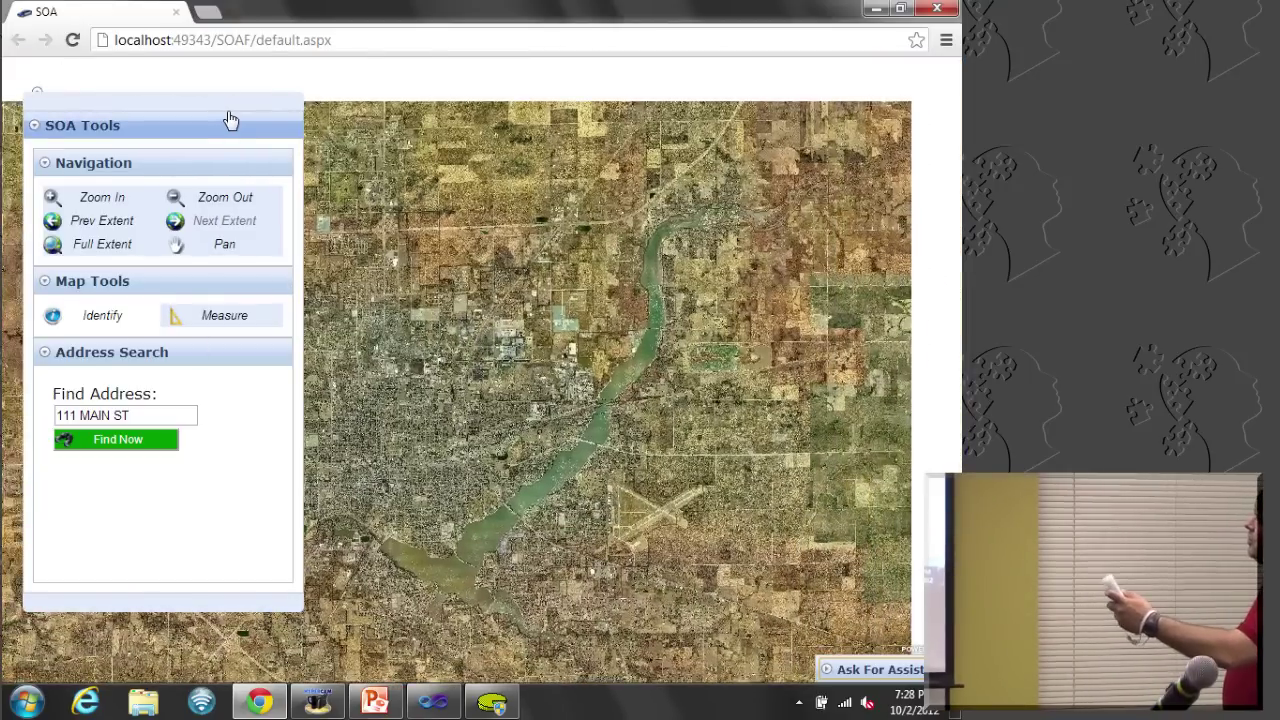
{"action": "left_click_drag", "start_coordinate": [186, 113], "coordinate": [386, 137]}
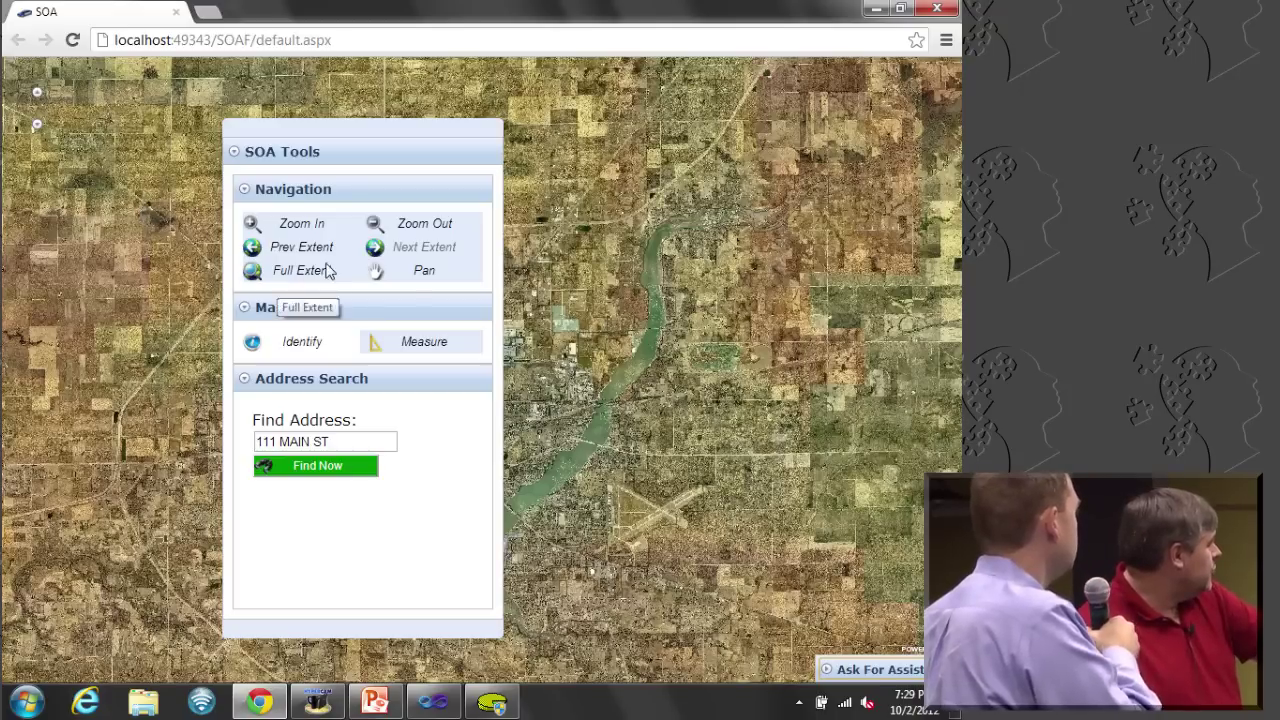
Box-zoom three times into a single field in the farmland east of the lake
{"action": "left_click", "coordinate": [261, 225]}
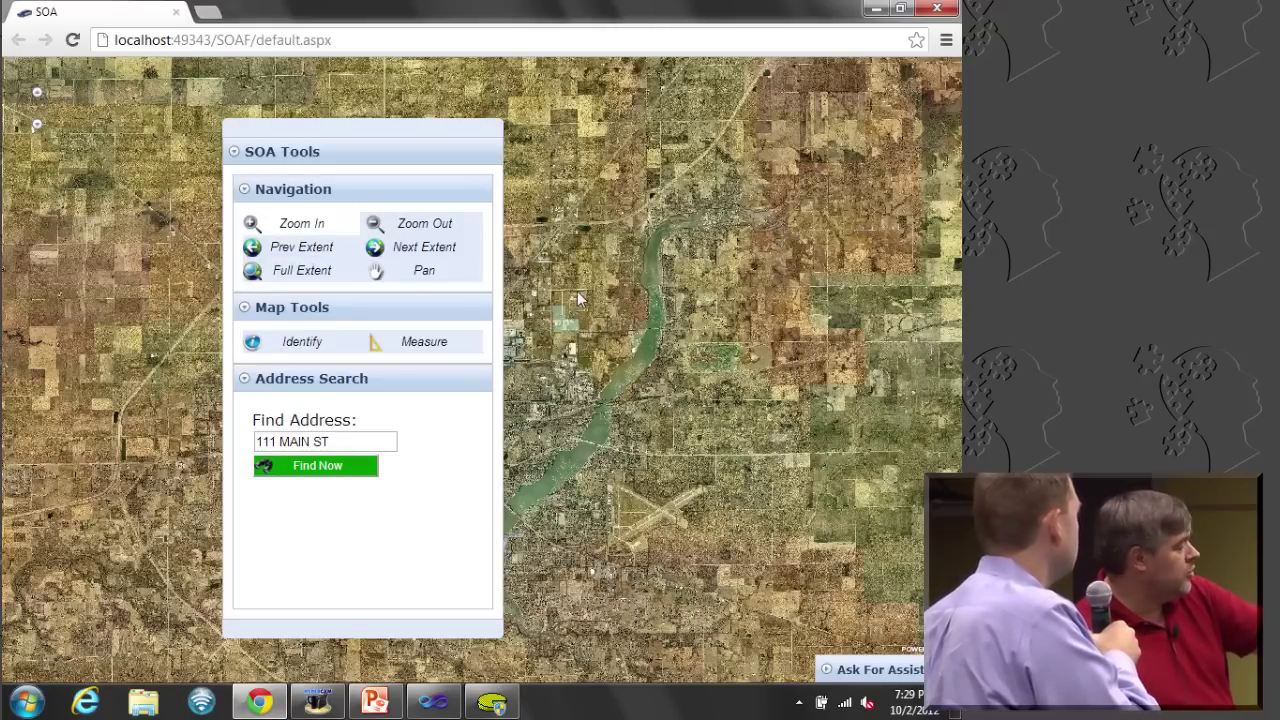
{"action": "left_click_drag", "start_coordinate": [577, 297], "coordinate": [820, 522]}
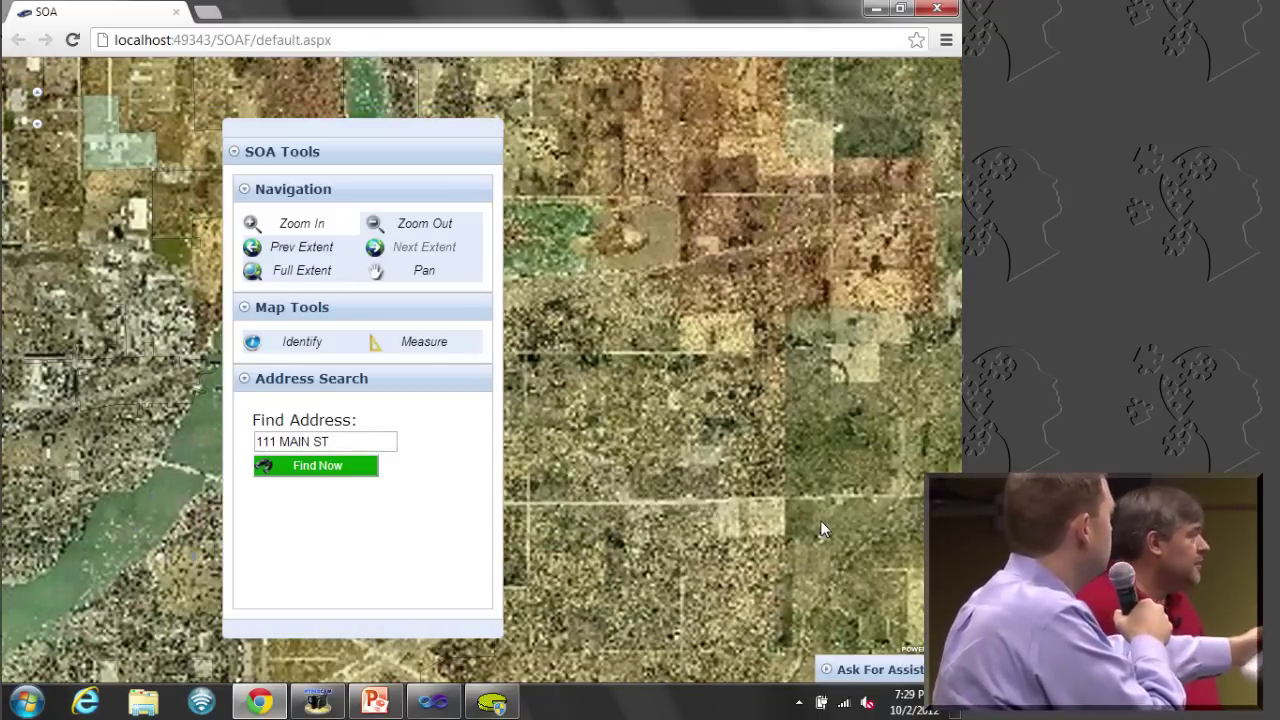
{"action": "left_click_drag", "start_coordinate": [820, 520], "coordinate": [620, 335]}
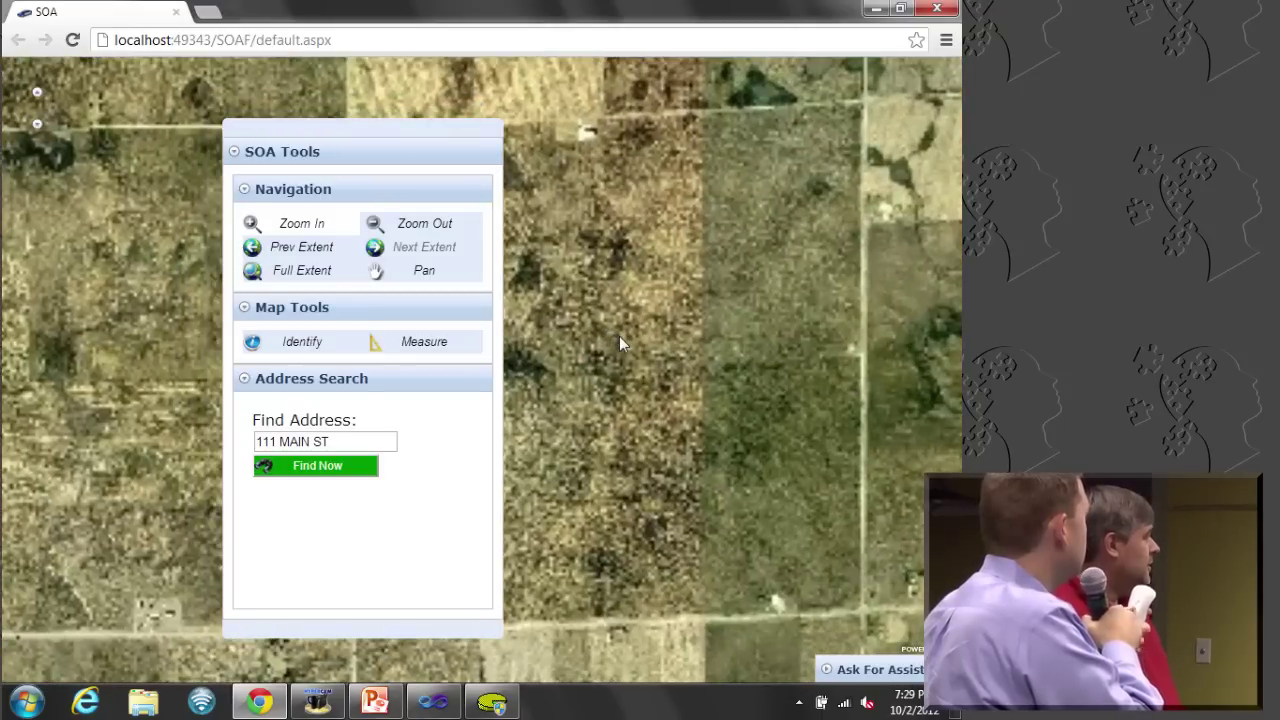
{"action": "left_click_drag", "start_coordinate": [619, 336], "coordinate": [571, 317]}
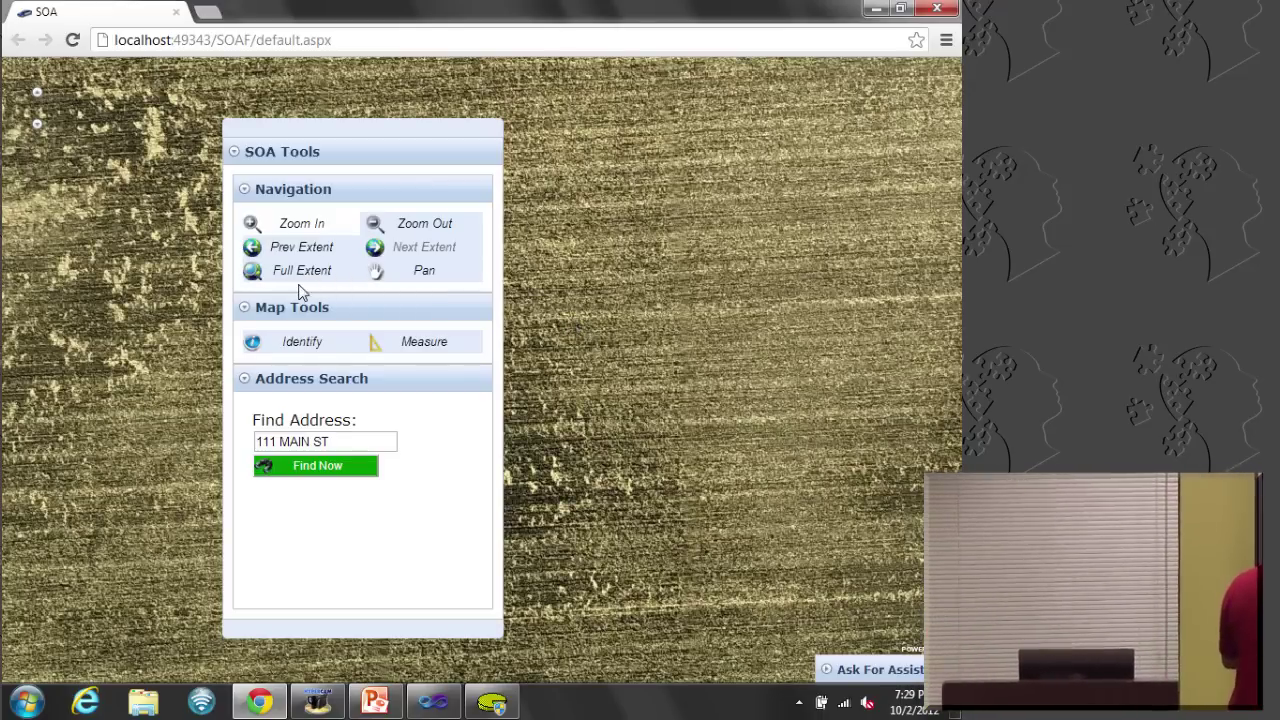
Return the map to full extent and switch to the PowerPoint presentation
{"action": "left_click", "coordinate": [267, 286]}
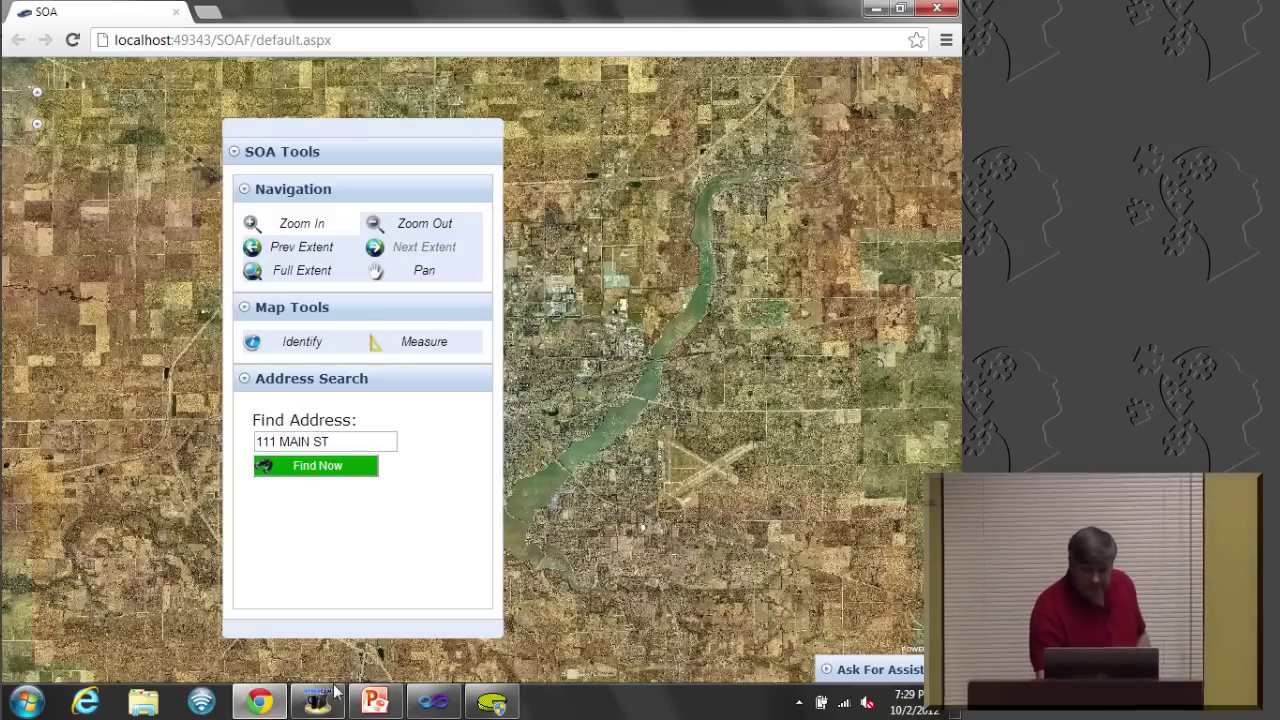
{"action": "left_click", "coordinate": [441, 710]}
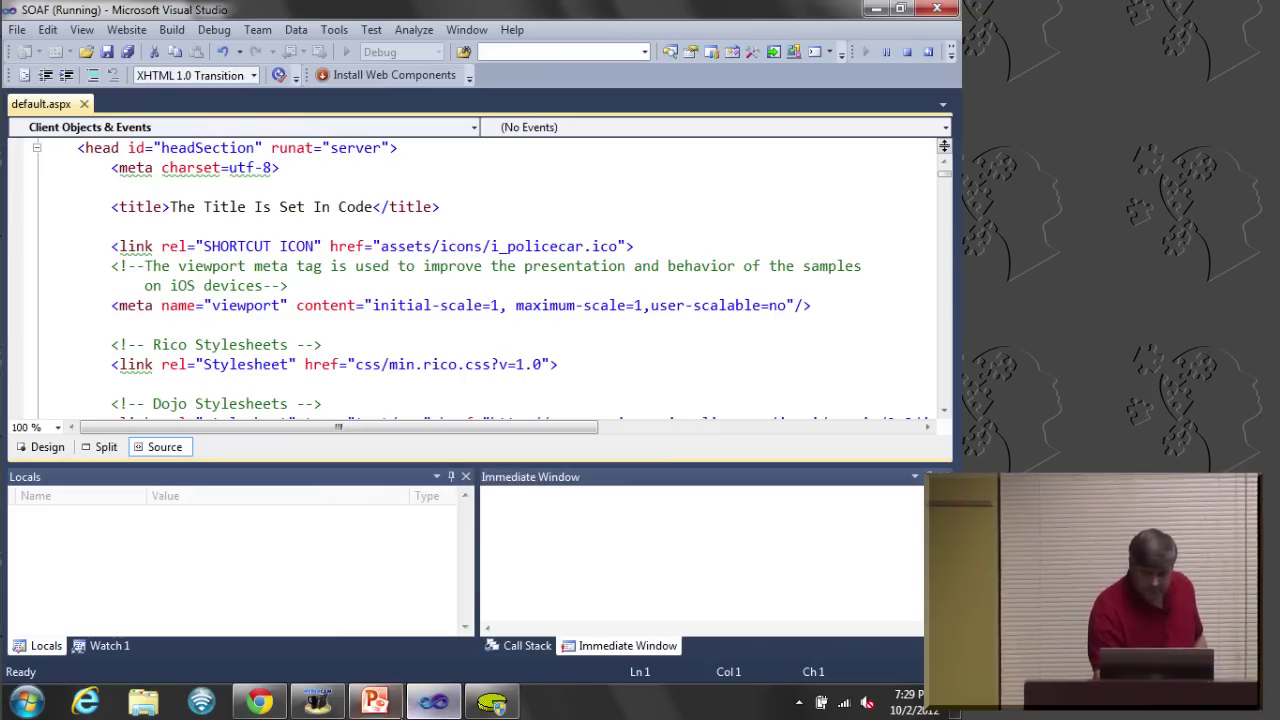
{"action": "left_click", "coordinate": [372, 704]}
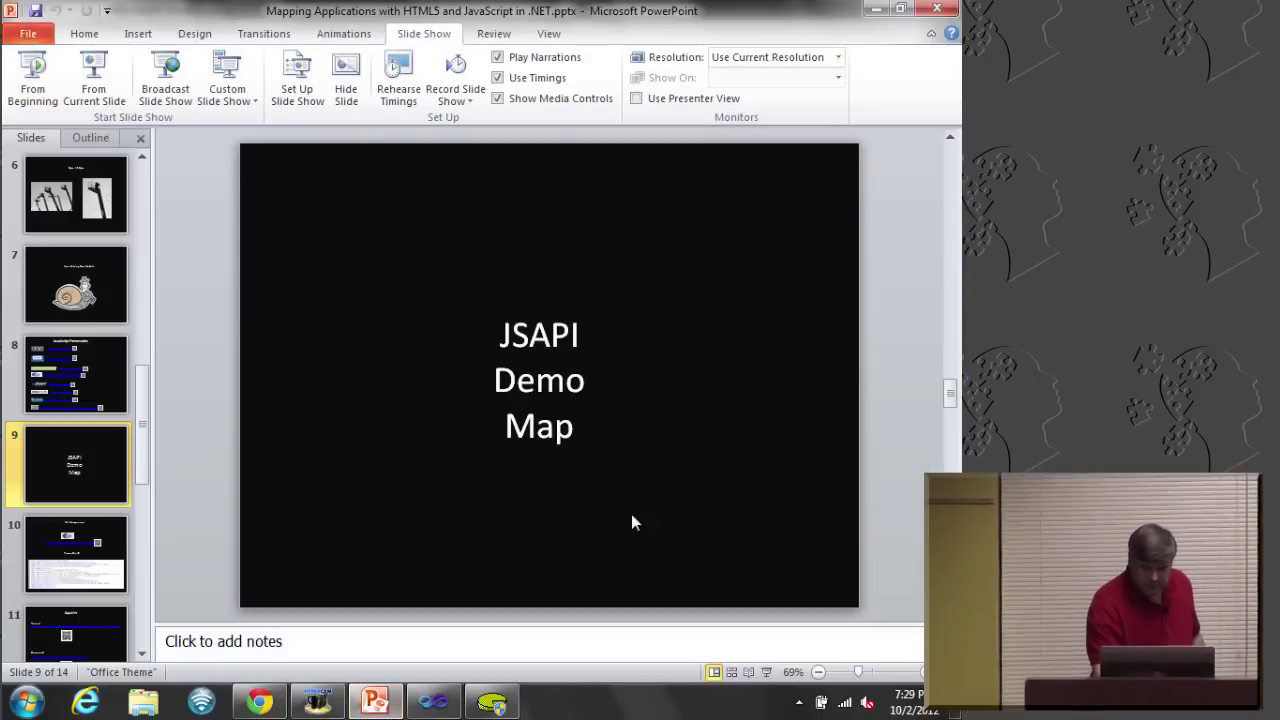
Start the slide show from the current slide and advance to the next slide
{"action": "left_click", "coordinate": [766, 672]}
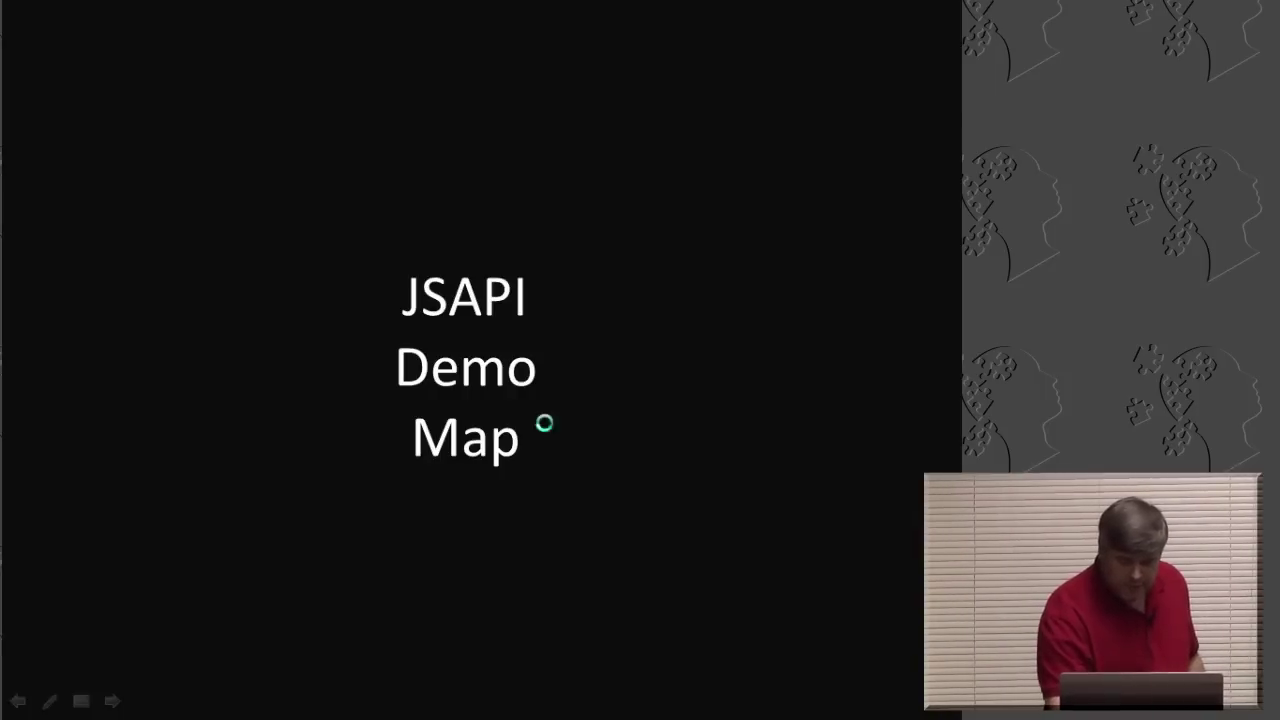
{"action": "key", "text": "Right"}
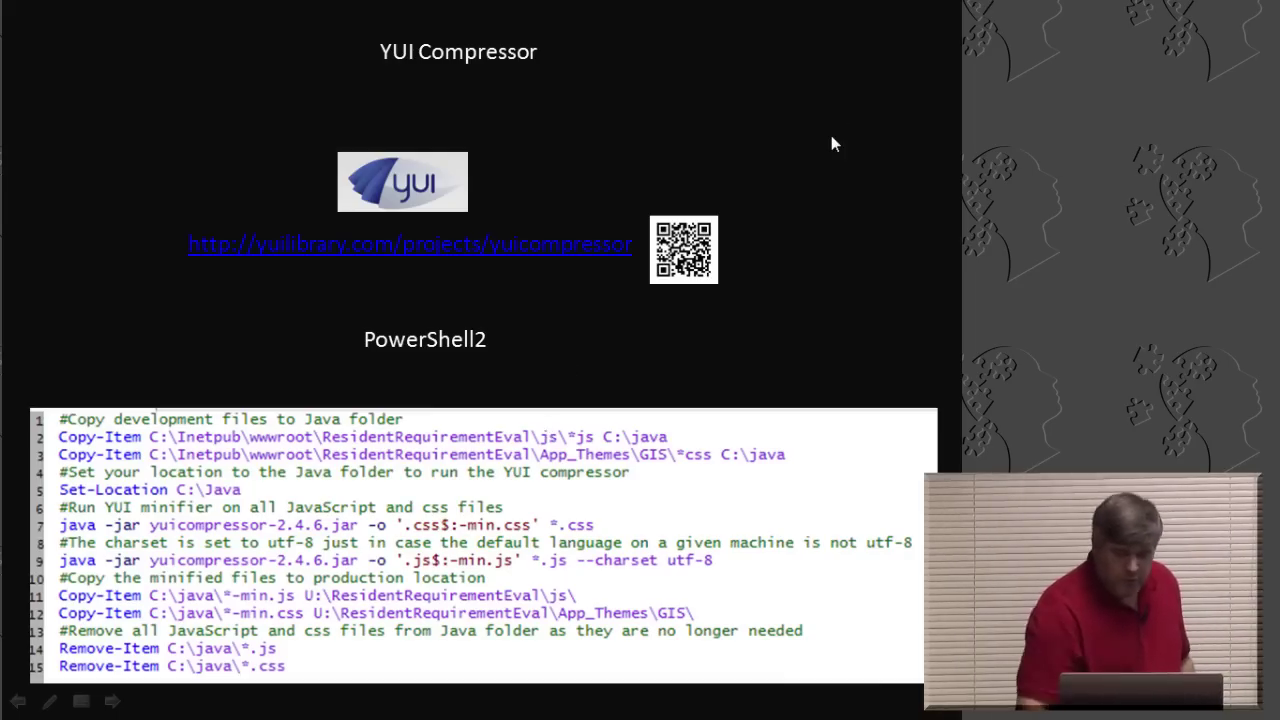